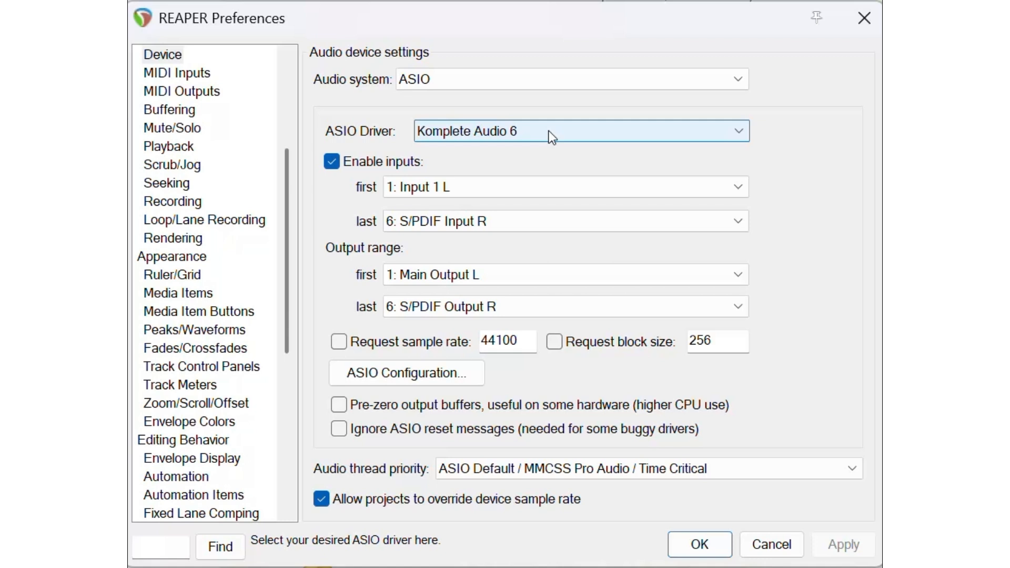
Step: Choose LAMA ASIO as REAPER's ASIO driver, keeping the last input and output channels at LAMA 64
left_click(551, 137)
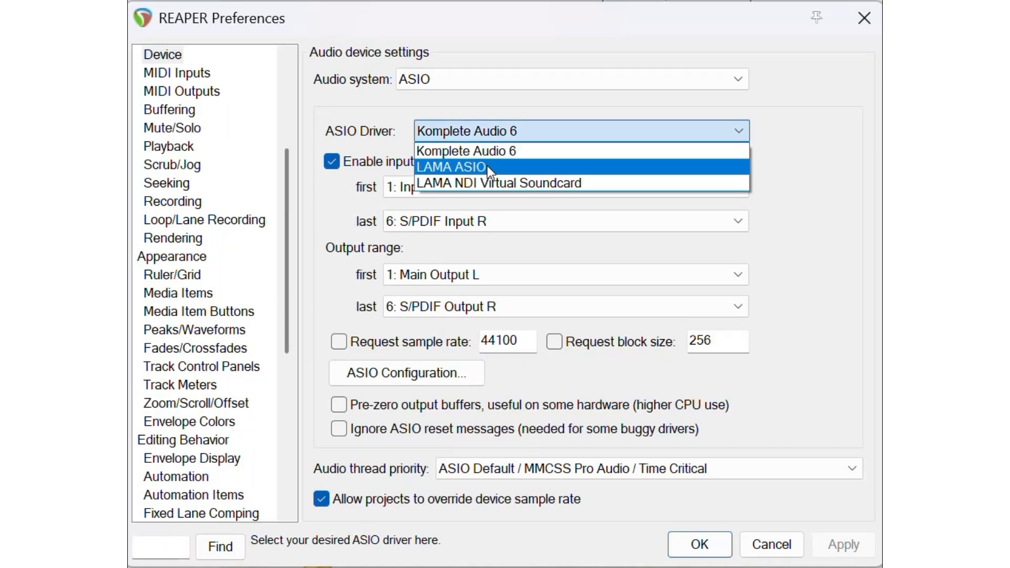
left_click(457, 166)
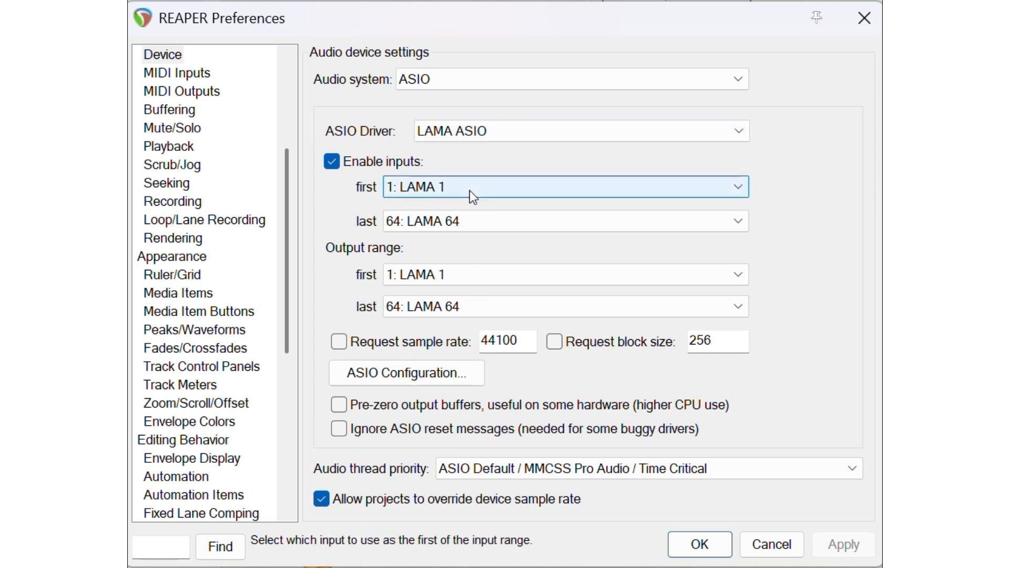
left_click(469, 224)
scroll(466, 358, "down", 20)
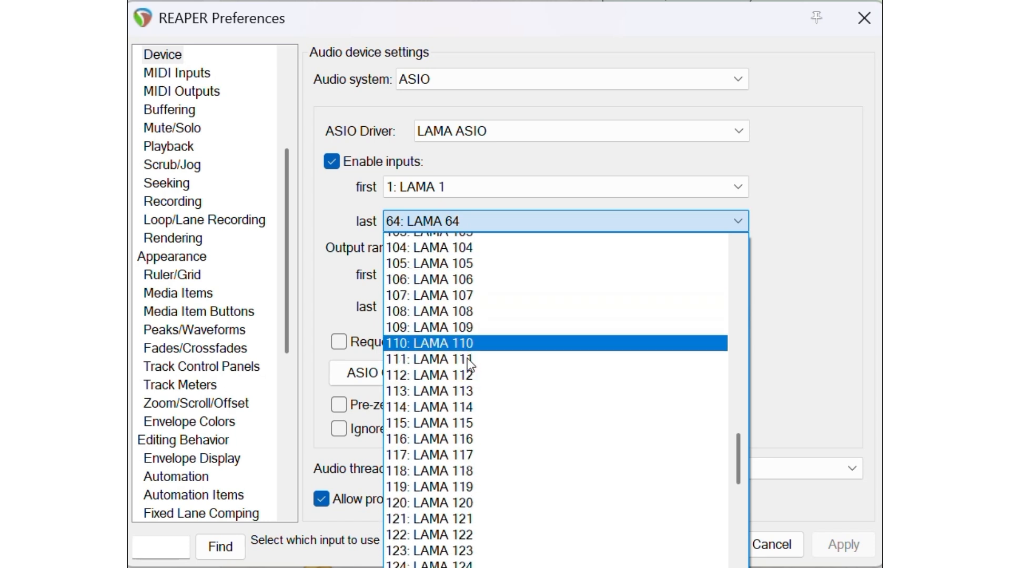
scroll(468, 358, "down", 19)
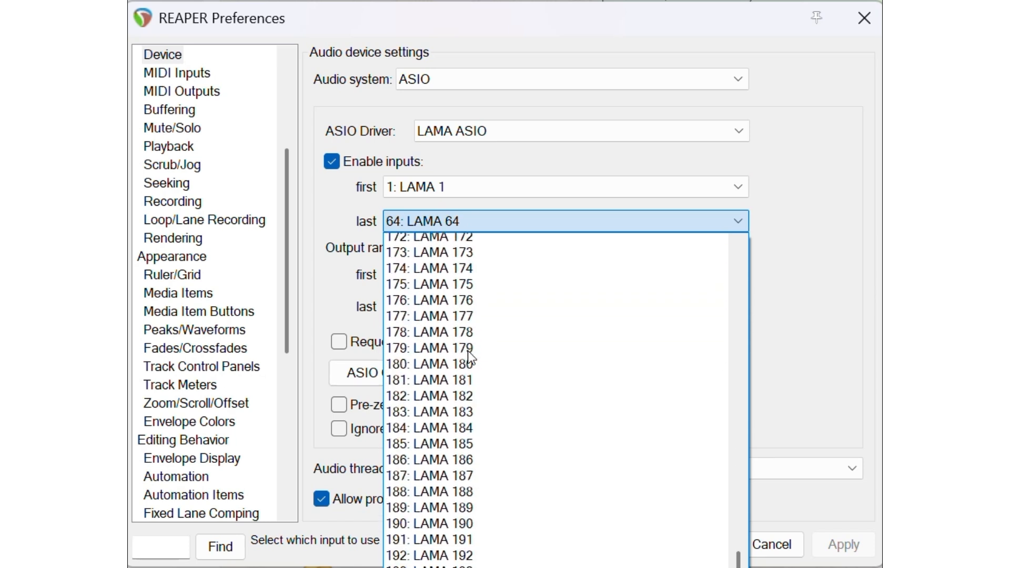
left_click(812, 295)
left_click(541, 307)
scroll(494, 292, "down", 2)
scroll(495, 291, "down", 20)
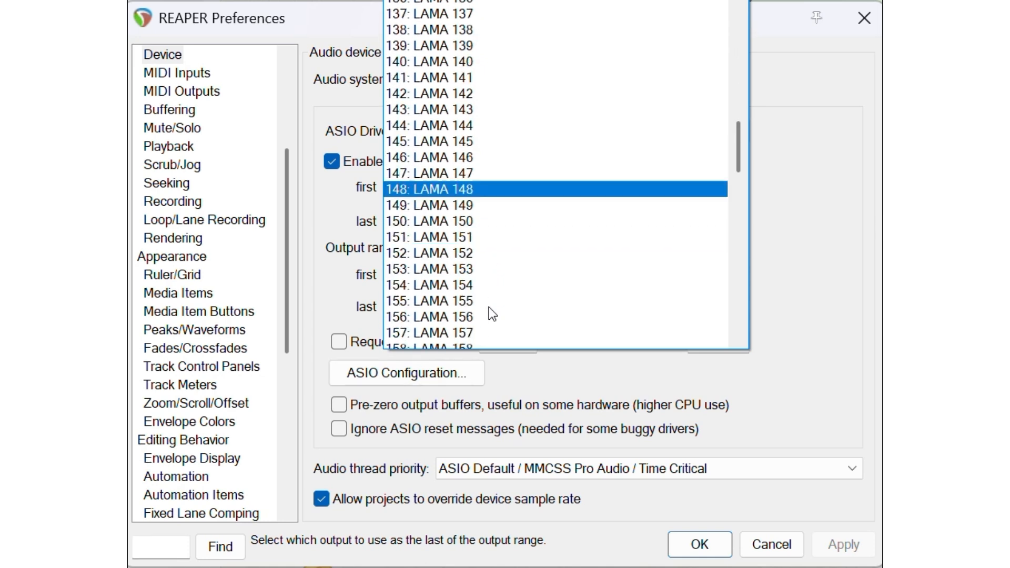
scroll(489, 307, "down", 17)
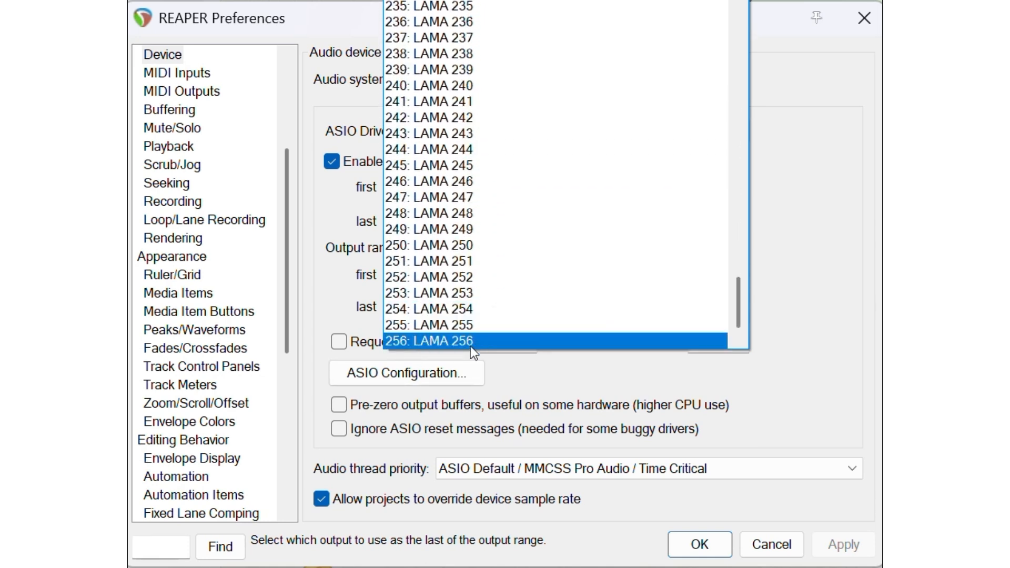
key("Escape")
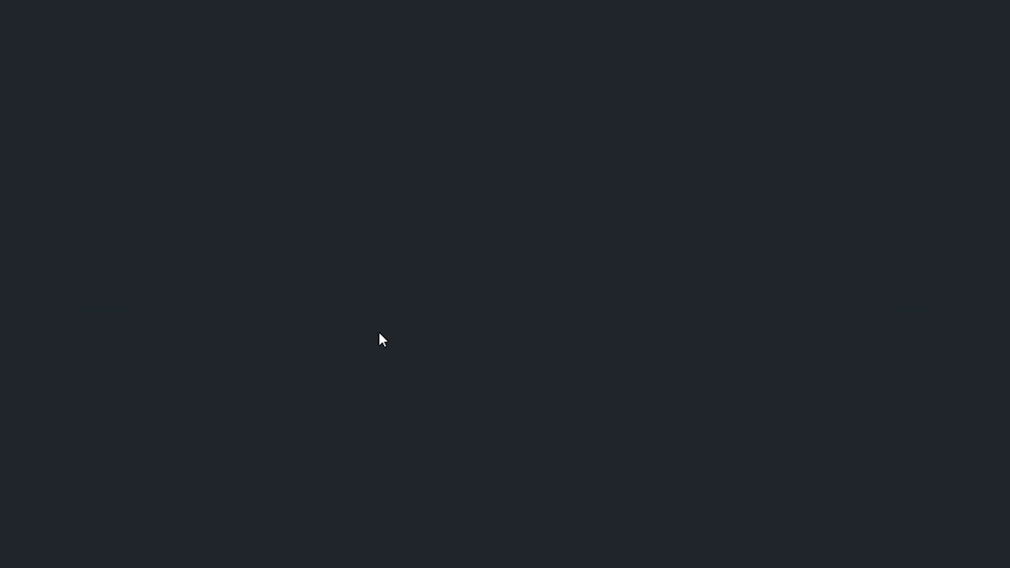
Step: Add the LAMA ASIO: reaper.exe node and drag it beside Main Audio Input
right_click(275, 391)
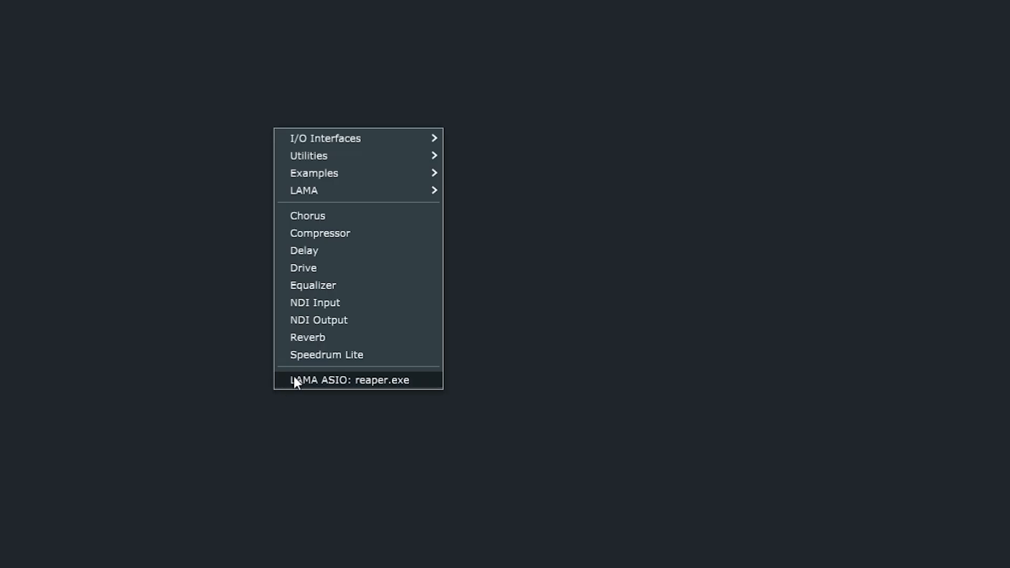
left_click(334, 380)
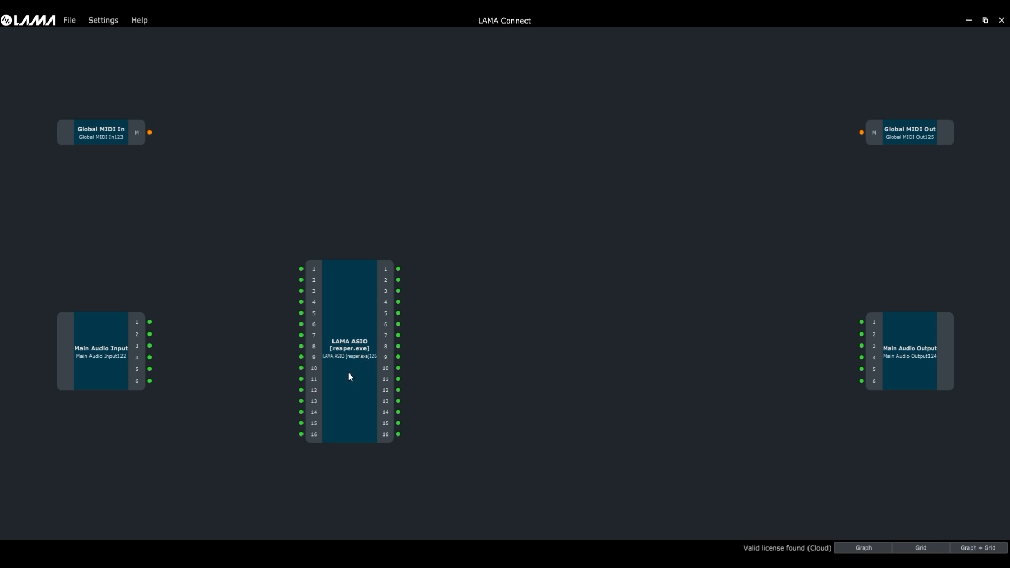
left_click_drag(349, 374, 243, 426)
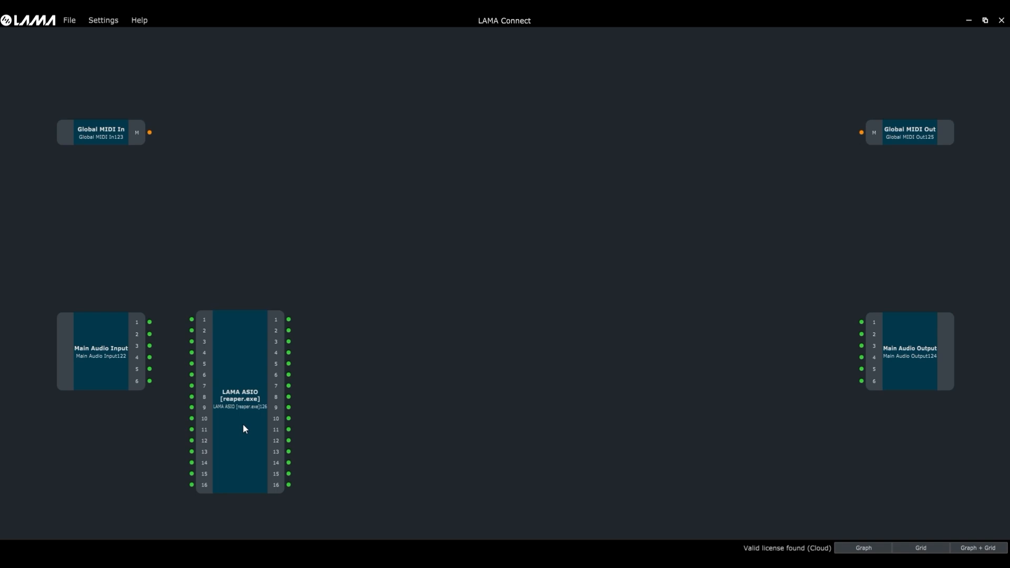
key("alt+Tab")
left_click(370, 354)
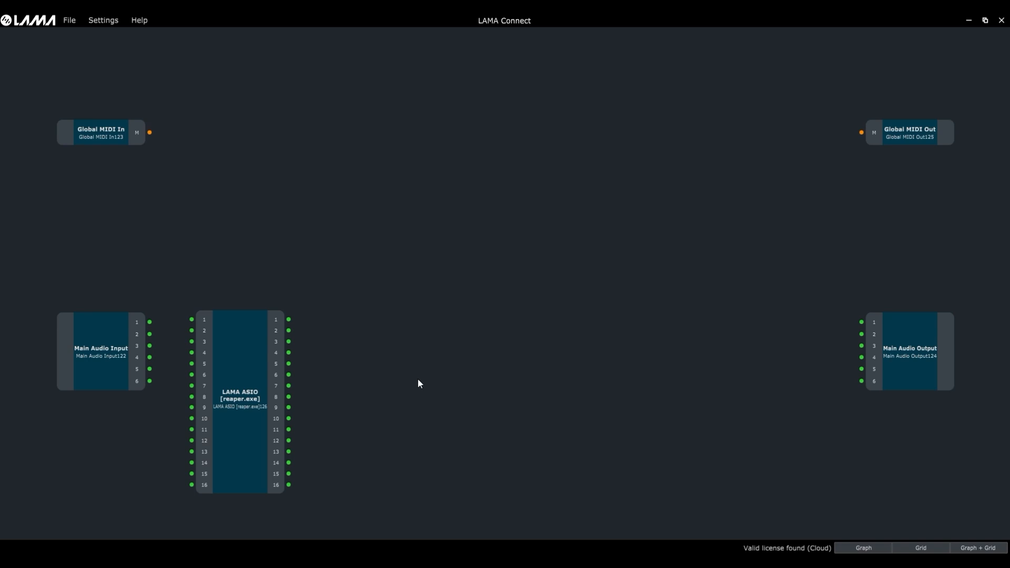
Step: Add a LAMA NDI Sender node to the graph next to LAMA ASIO
right_click(418, 379)
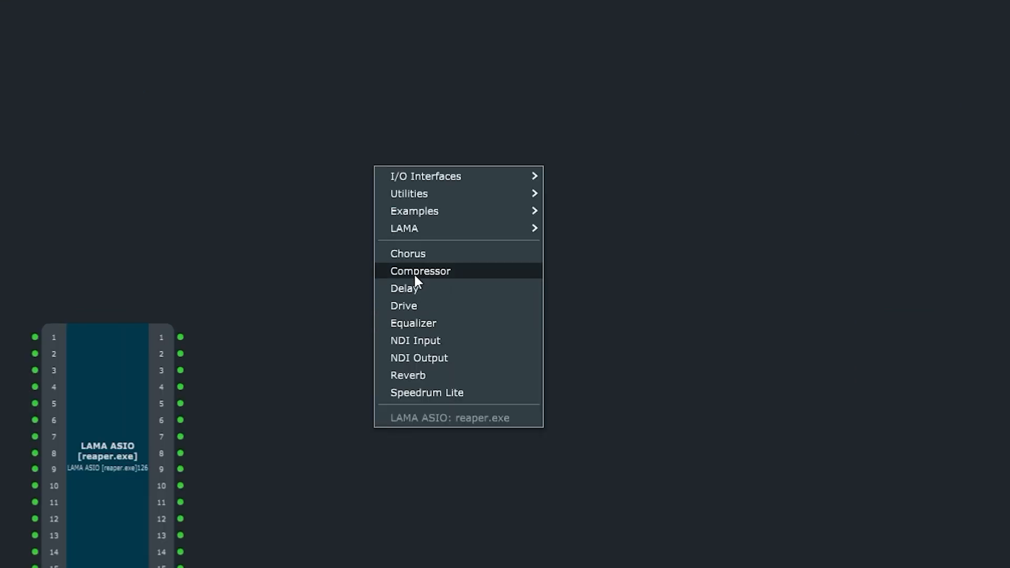
mouse_move(409, 231)
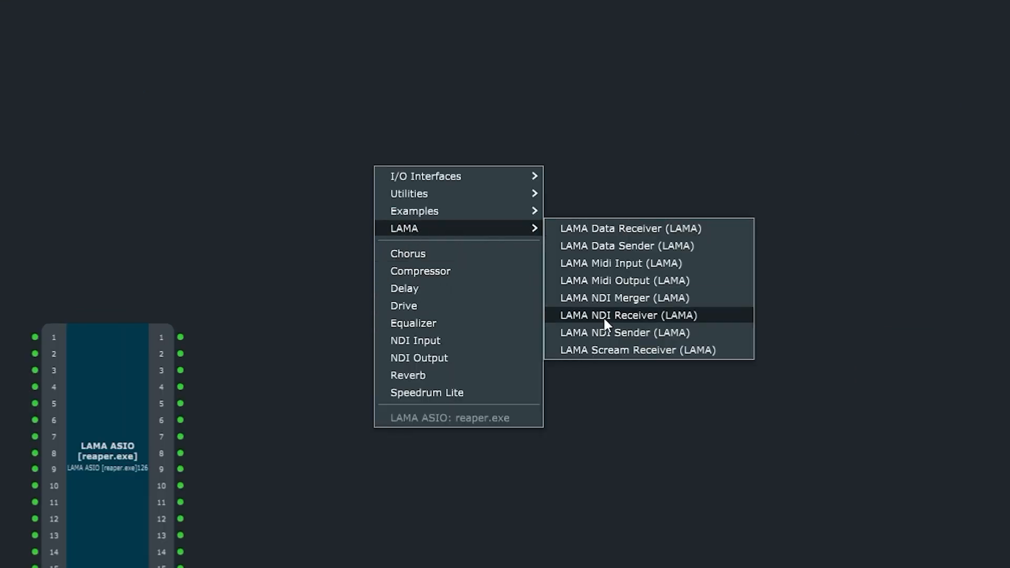
left_click(631, 333)
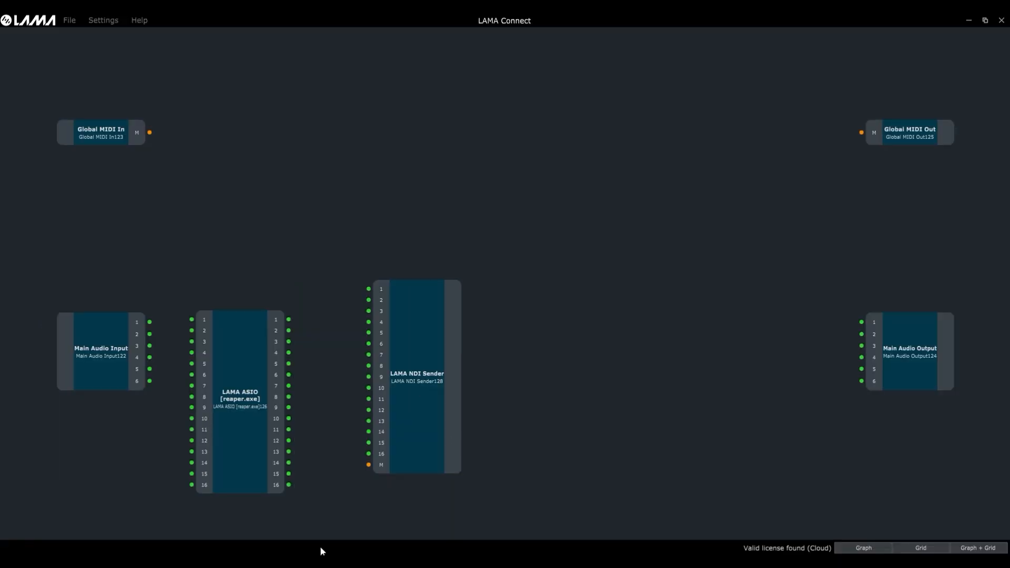
Step: Name the NDI Sender's output outreaper and keep its gain at 0dB
left_click(346, 270)
type("outreaper")
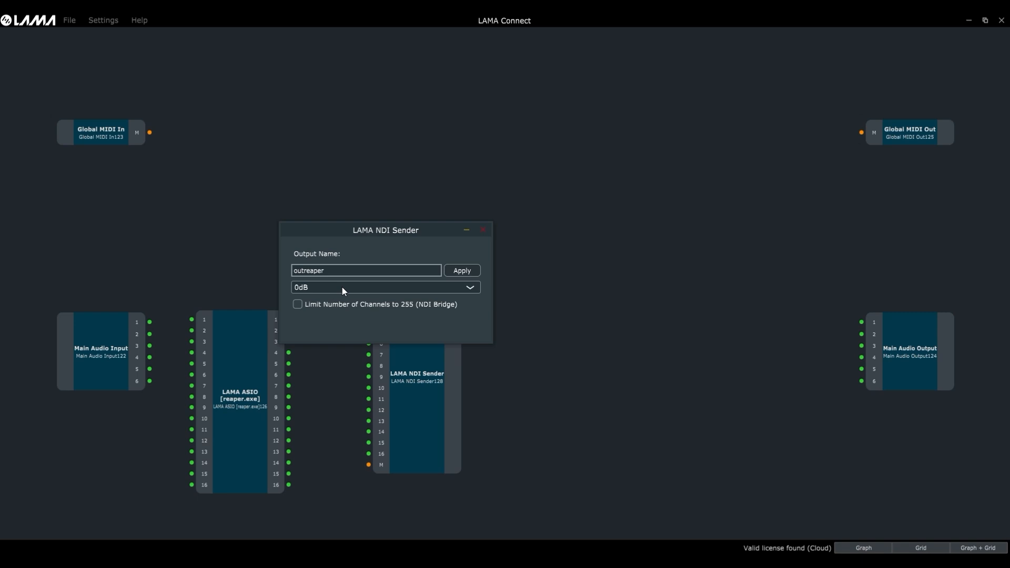
left_click(344, 289)
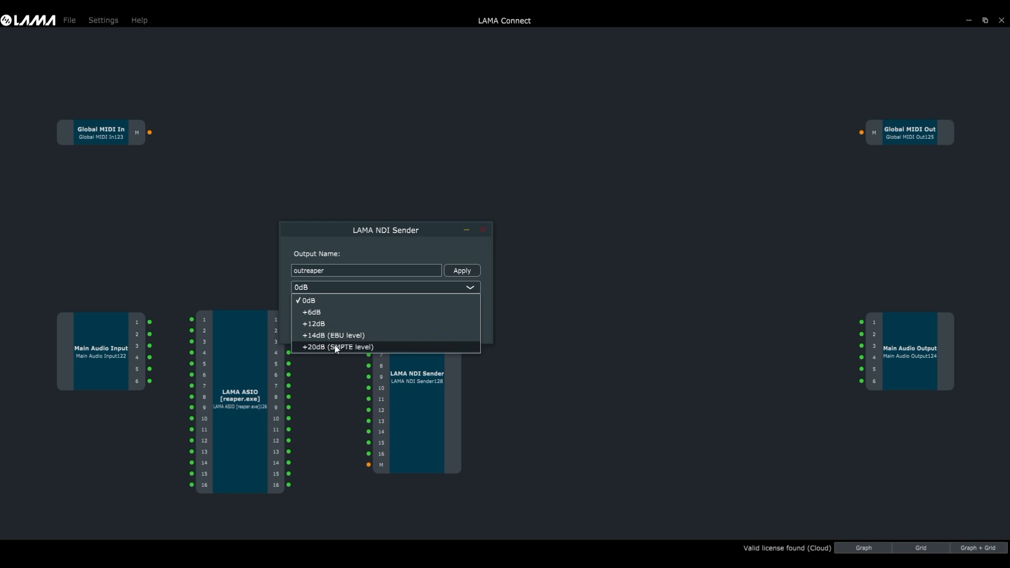
left_click(387, 264)
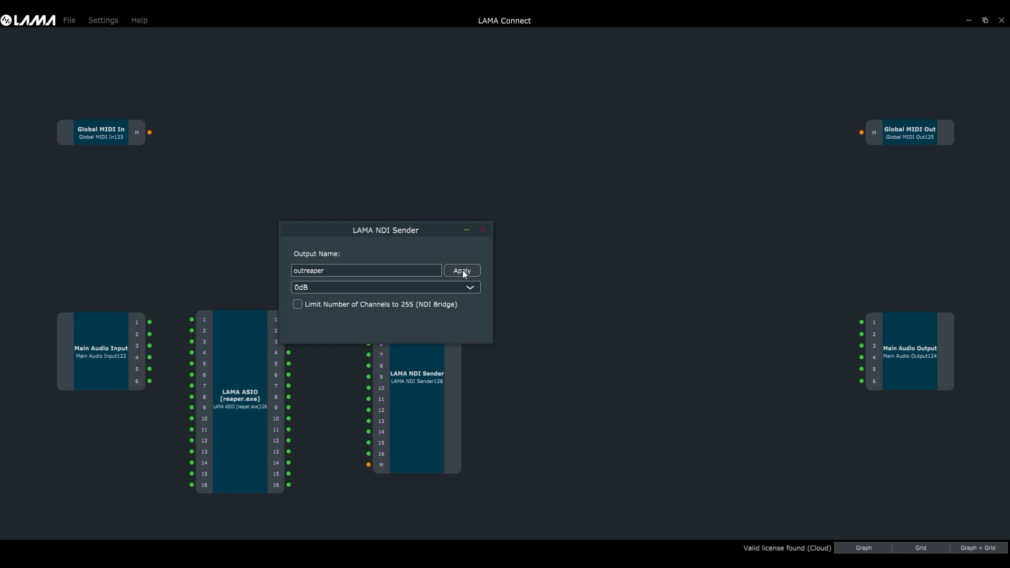
Step: Apply the sender name, then add a LAMA NDI Receiver and arrange it beside the sender
left_click(485, 231)
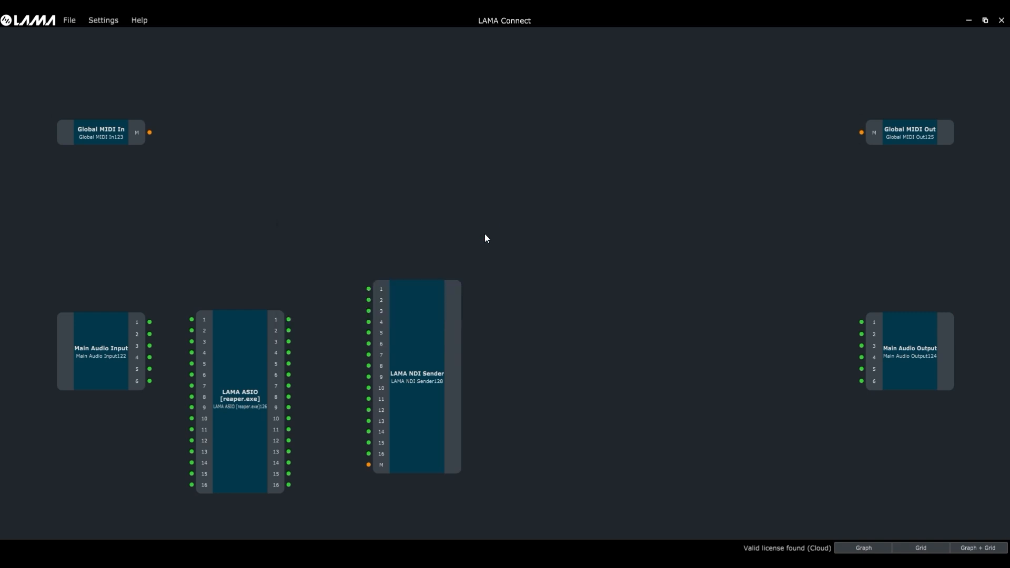
right_click(507, 363)
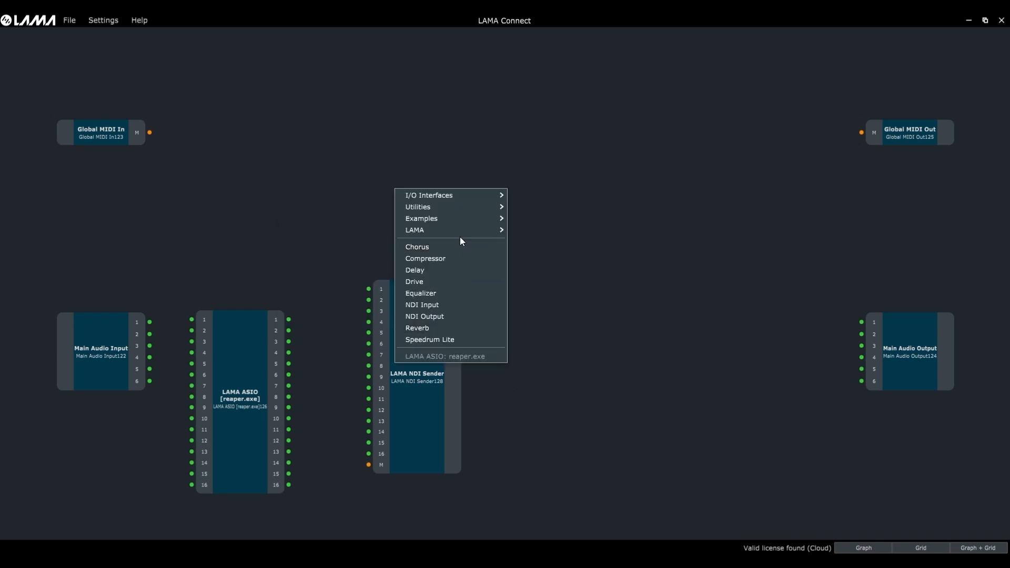
mouse_move(457, 230)
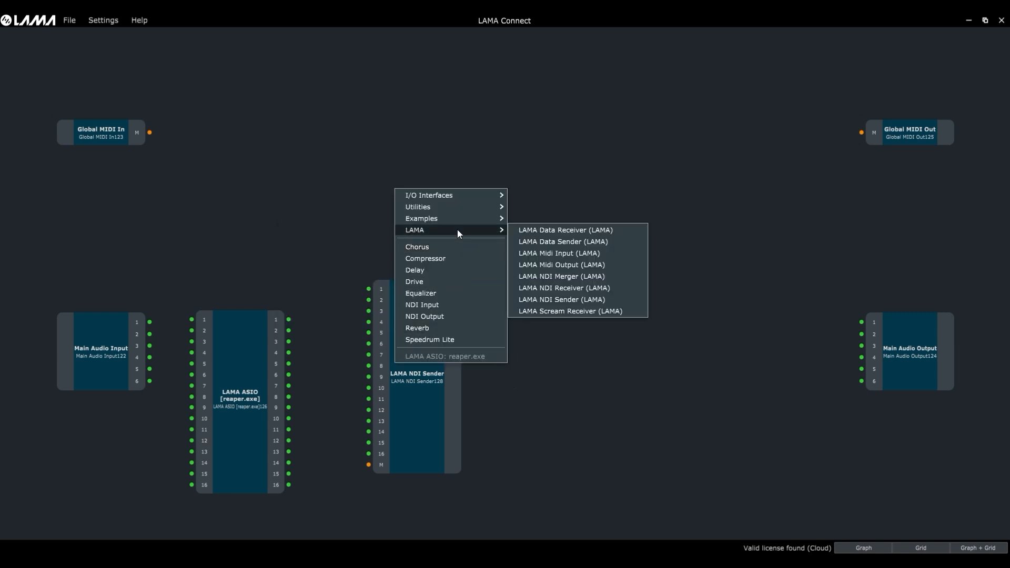
left_click(550, 288)
left_click_drag(505, 333, 687, 351)
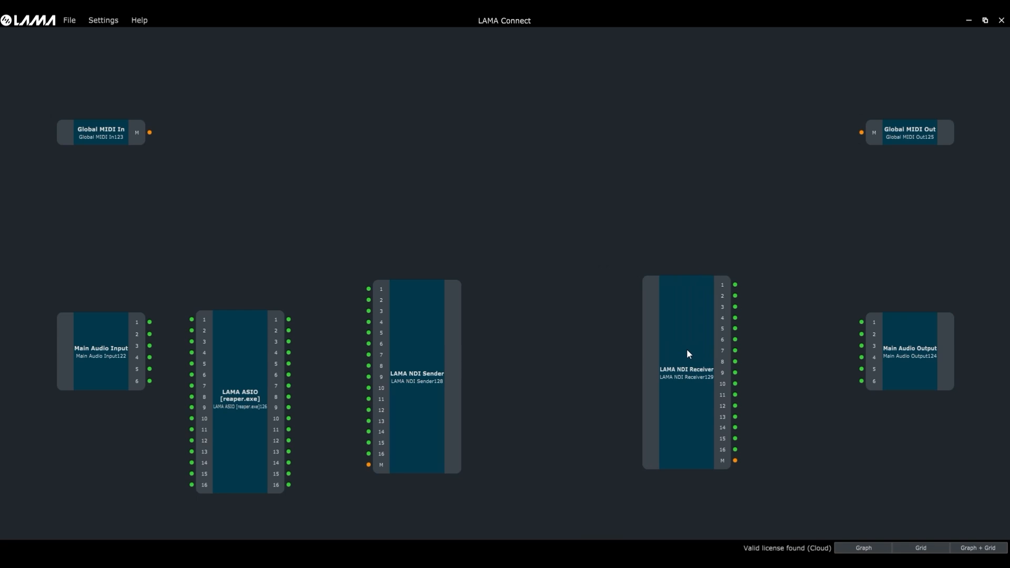
left_click_drag(428, 360, 559, 356)
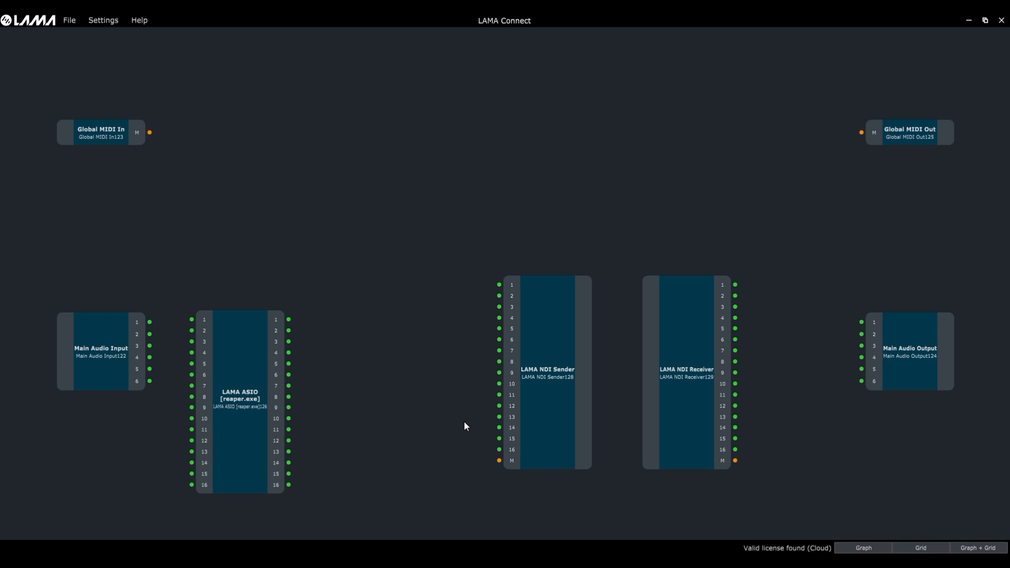
Step: Set the NDI Receiver to the outreaper source at 0dB with an auto-configured 6ms buffer
double_click(690, 394)
left_click(599, 150)
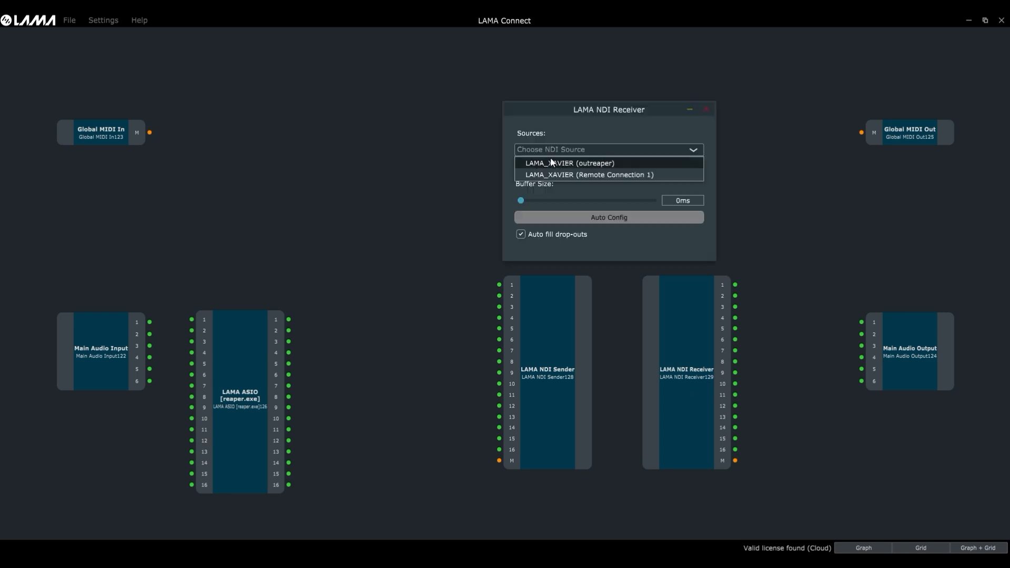
left_click(596, 164)
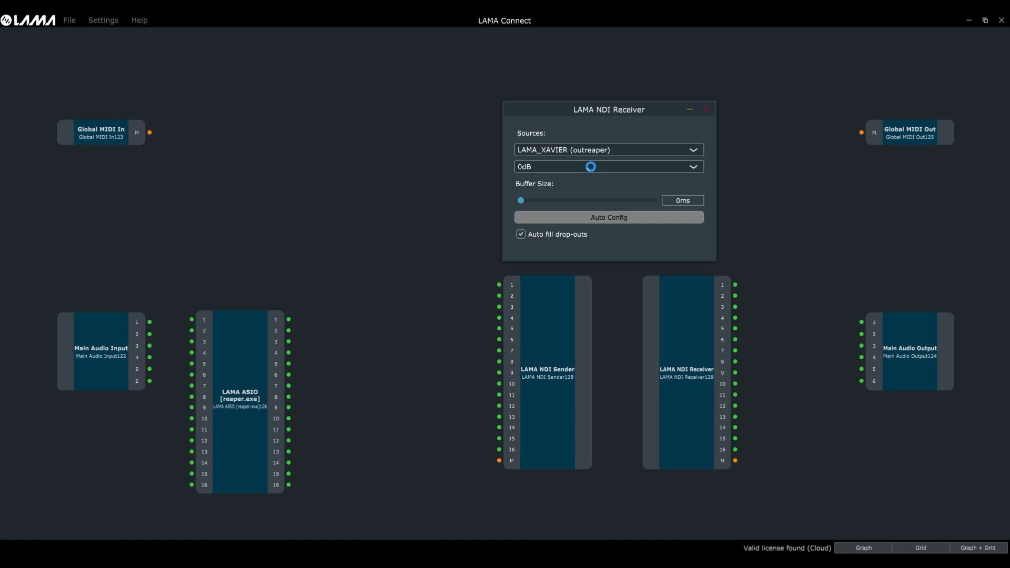
left_click(590, 166)
left_click(590, 166)
mouse_move(526, 200)
left_mouse_down()
mouse_move(594, 199)
mouse_move(507, 197)
left_mouse_up()
left_click(603, 218)
left_click(705, 111)
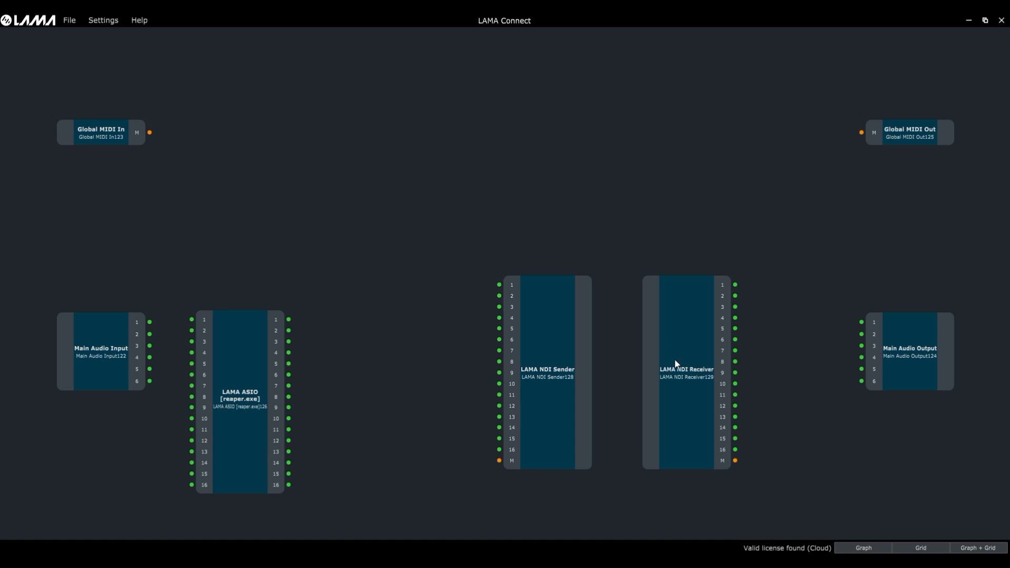
right_click(614, 203)
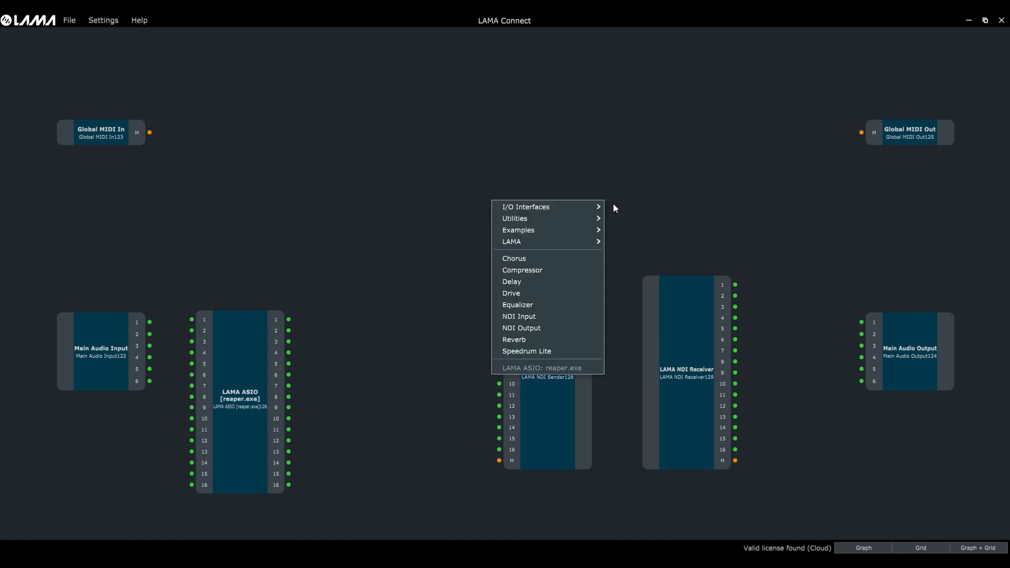
mouse_move(554, 244)
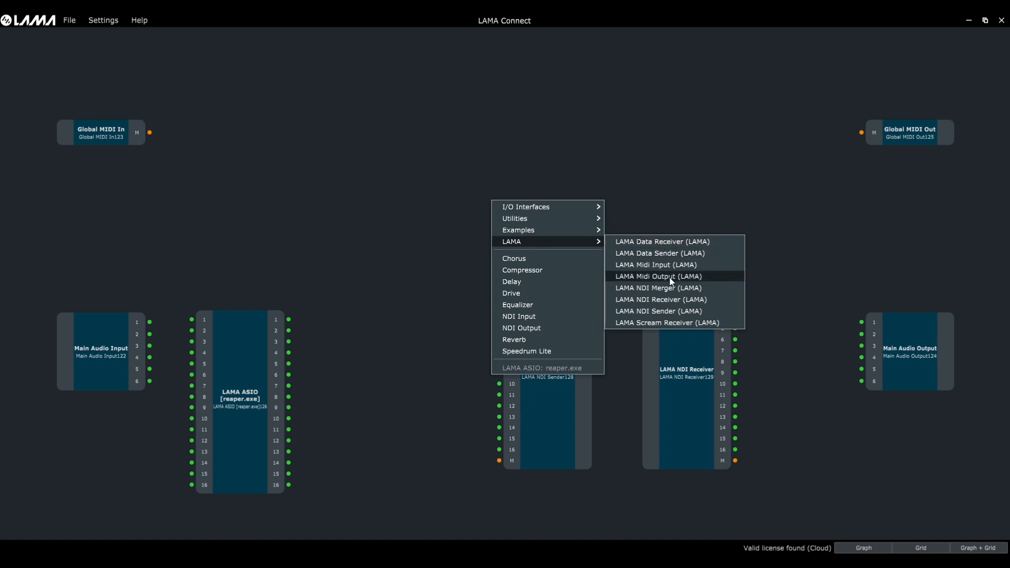
left_click(651, 288)
left_click_drag(614, 235, 639, 206)
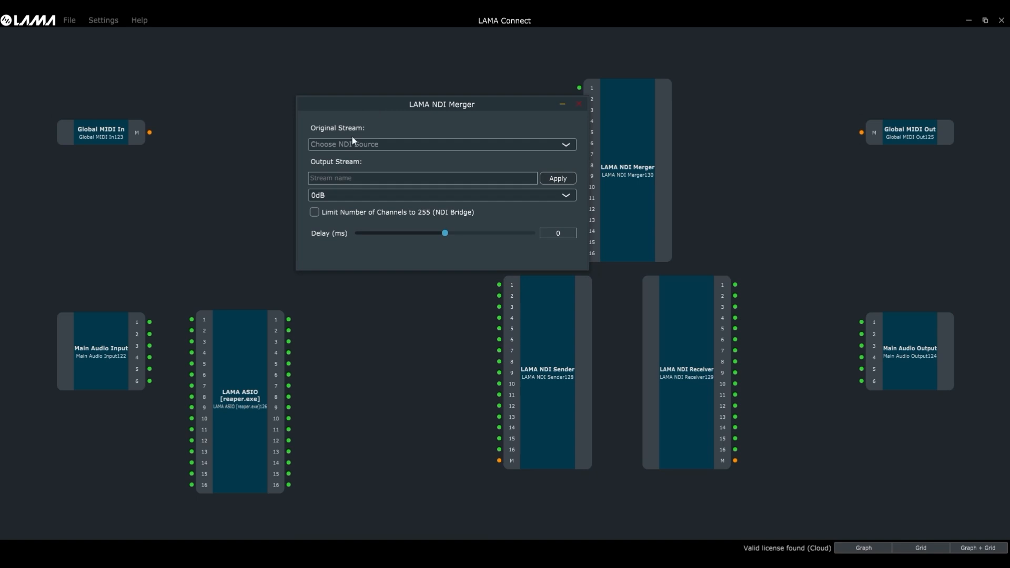
left_click(384, 181)
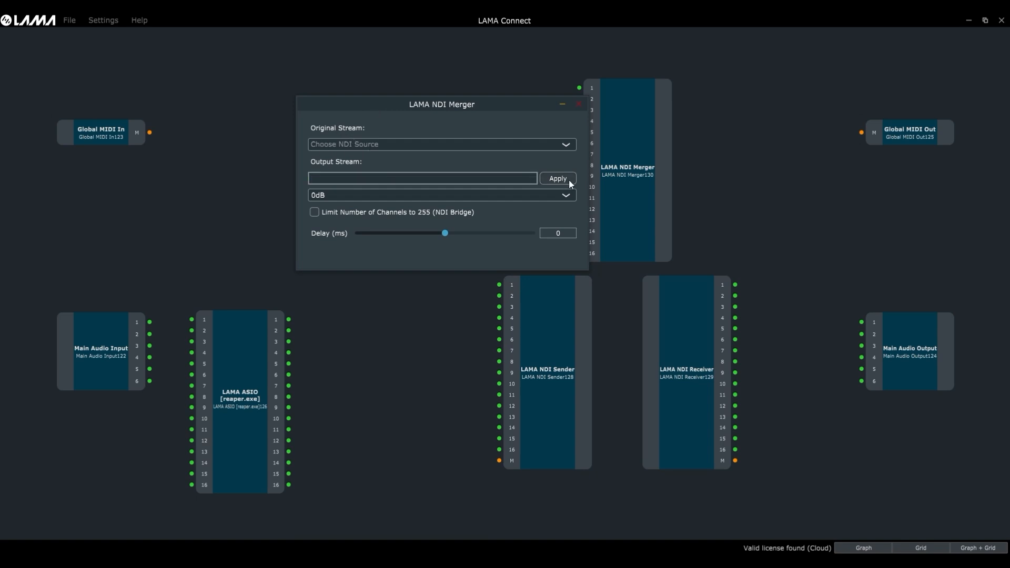
left_click(370, 144)
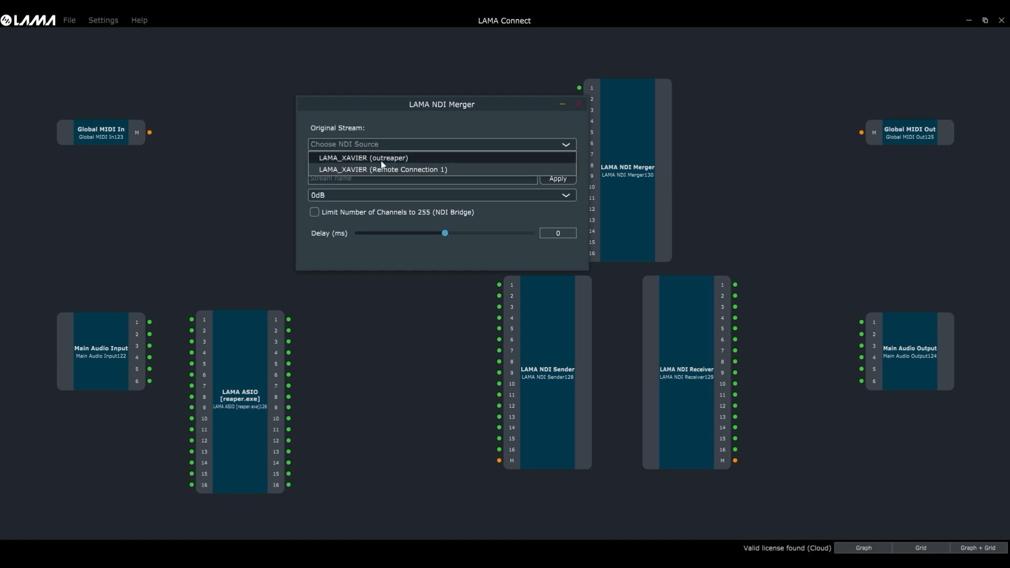
left_click(389, 147)
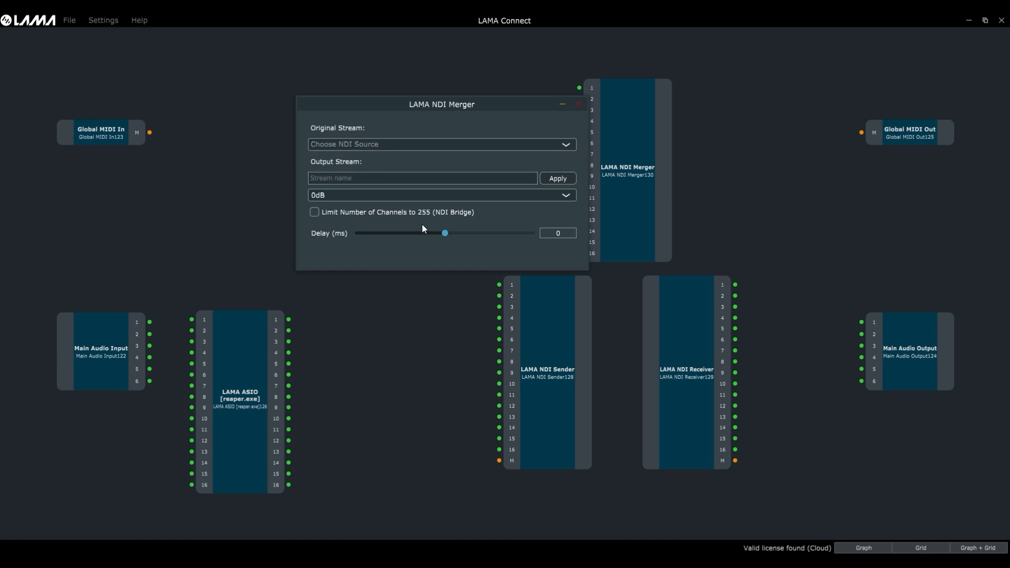
mouse_move(445, 233)
left_mouse_down()
mouse_move(368, 233)
mouse_move(521, 230)
mouse_move(385, 230)
mouse_move(455, 234)
mouse_move(440, 236)
left_mouse_up()
left_click(577, 104)
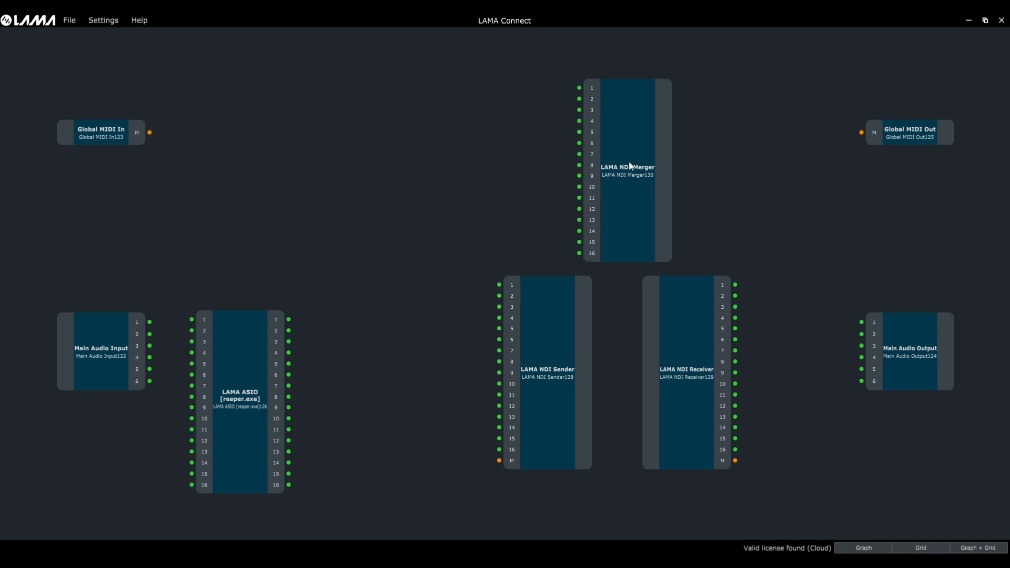
right_click(630, 165)
left_click(602, 169)
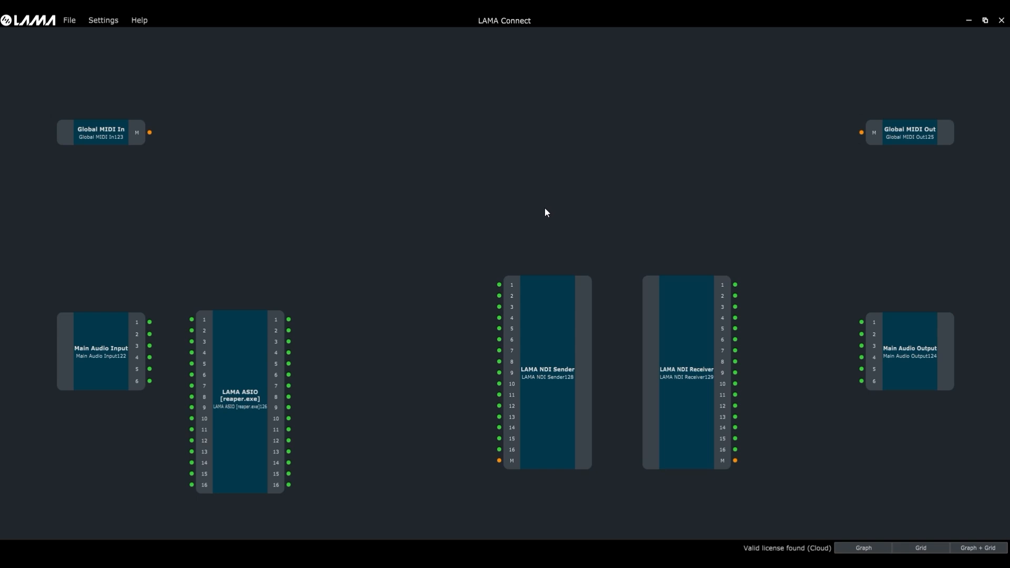
Step: In the LAMA ASIO node's Configure Audio I/O, set both input and output bus counts to 64
right_click(232, 409)
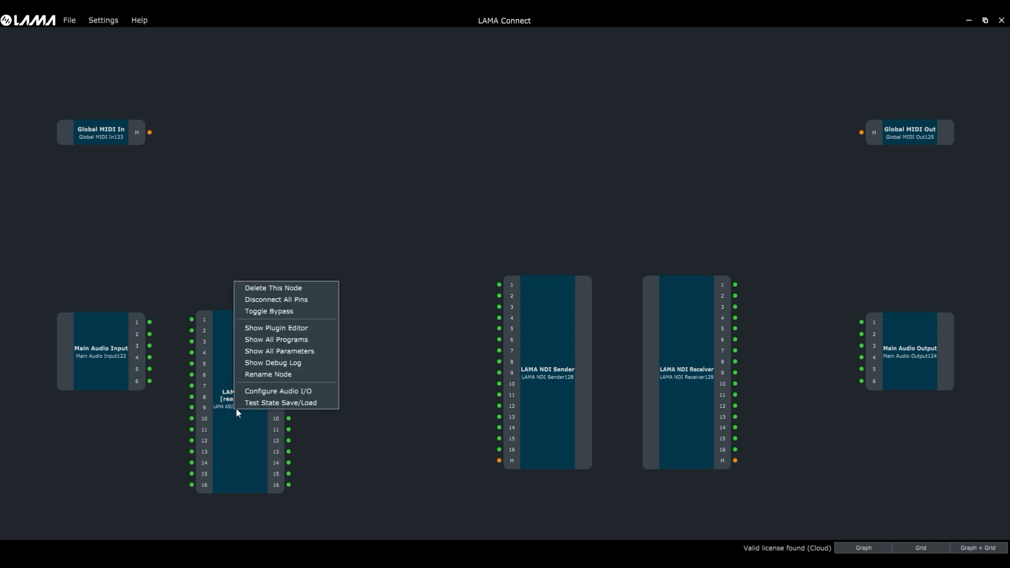
left_click(289, 392)
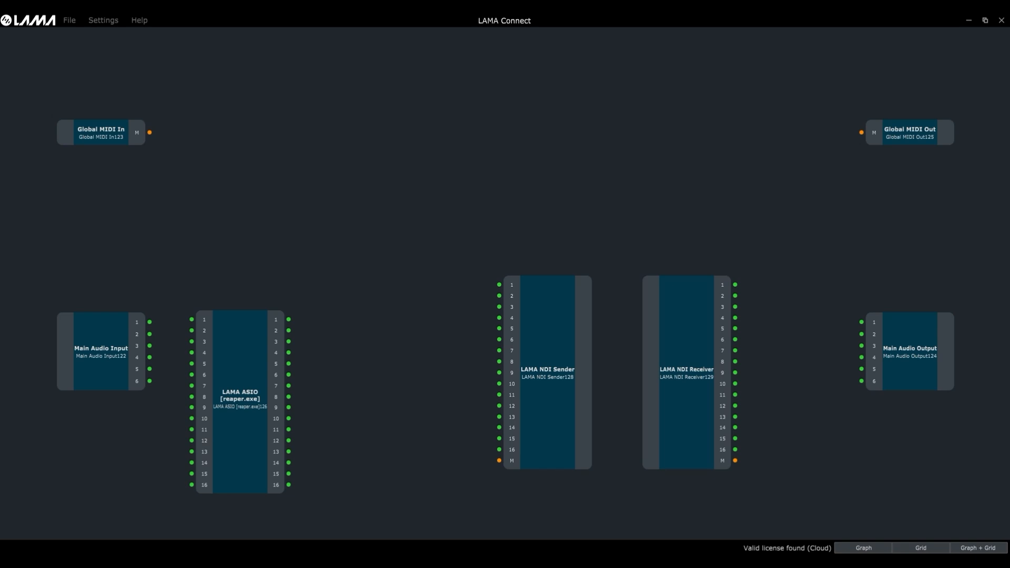
left_click_drag(317, 164, 336, 139)
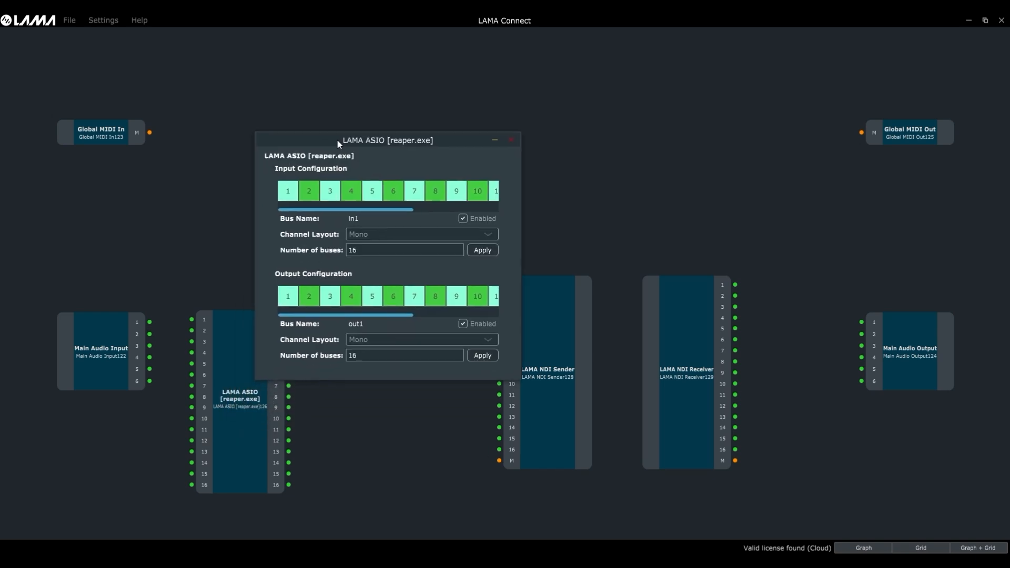
double_click(378, 253)
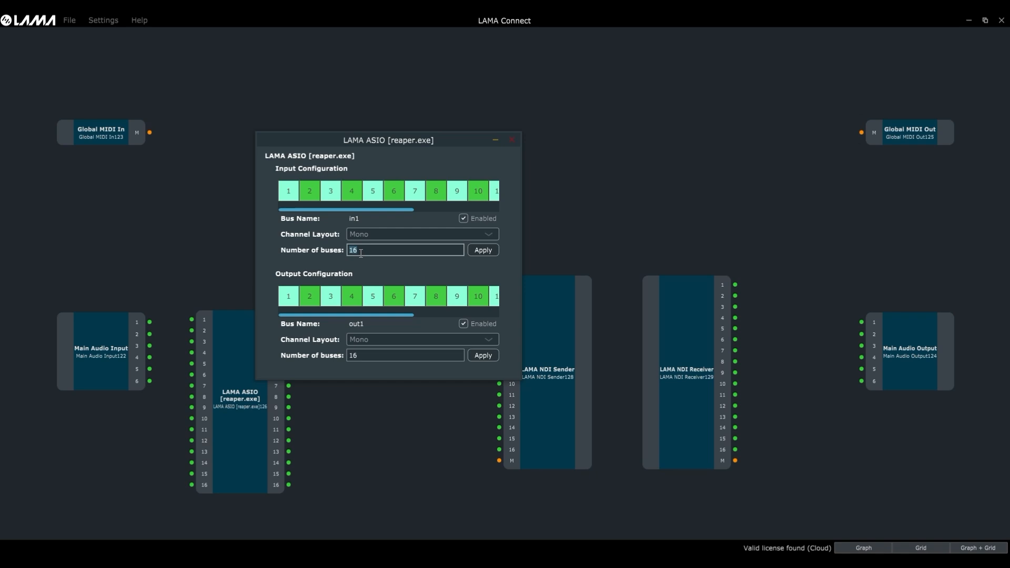
type("64")
double_click(367, 355)
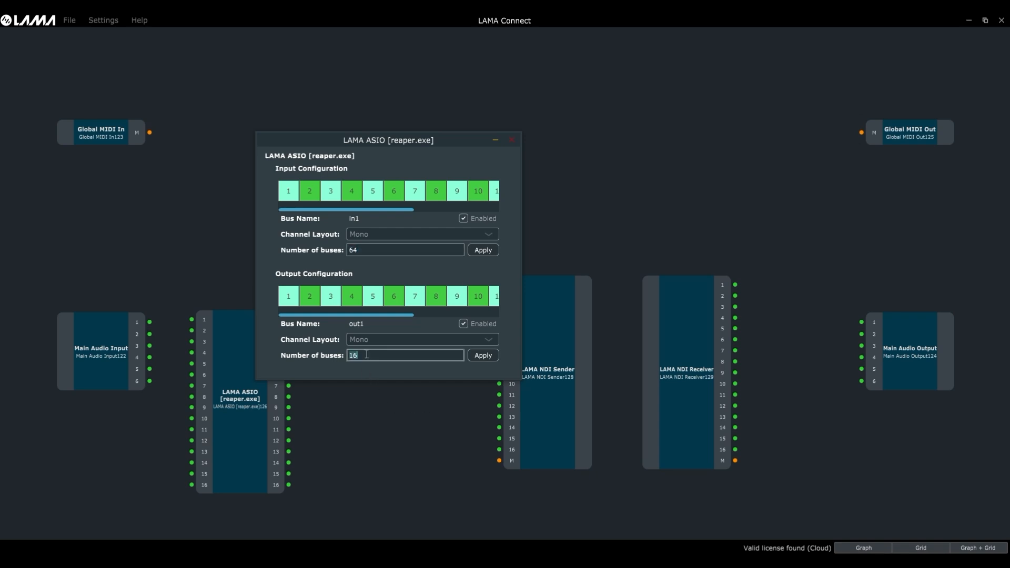
type("64")
left_click(488, 250)
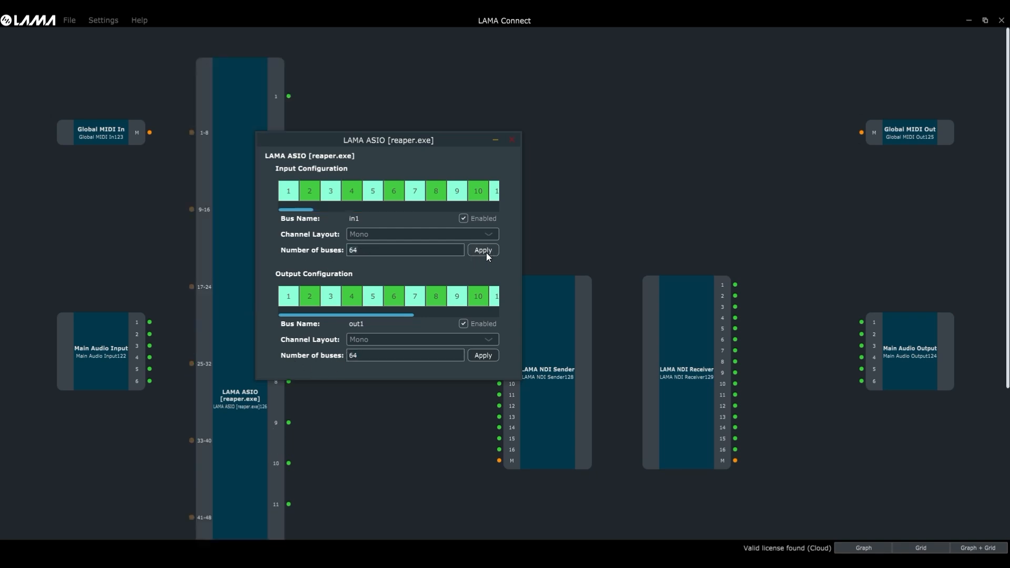
left_click(482, 355)
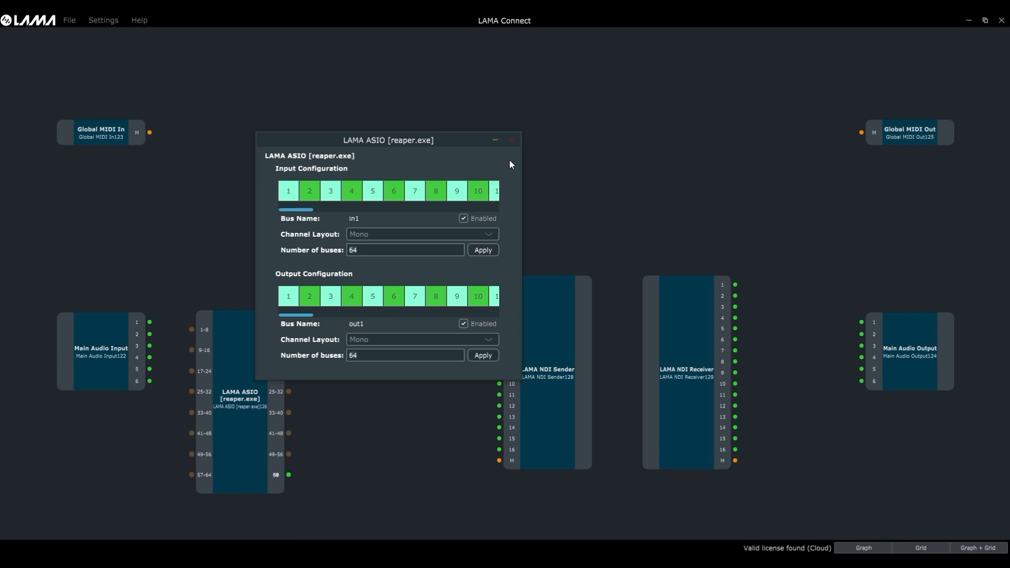
left_click(512, 141)
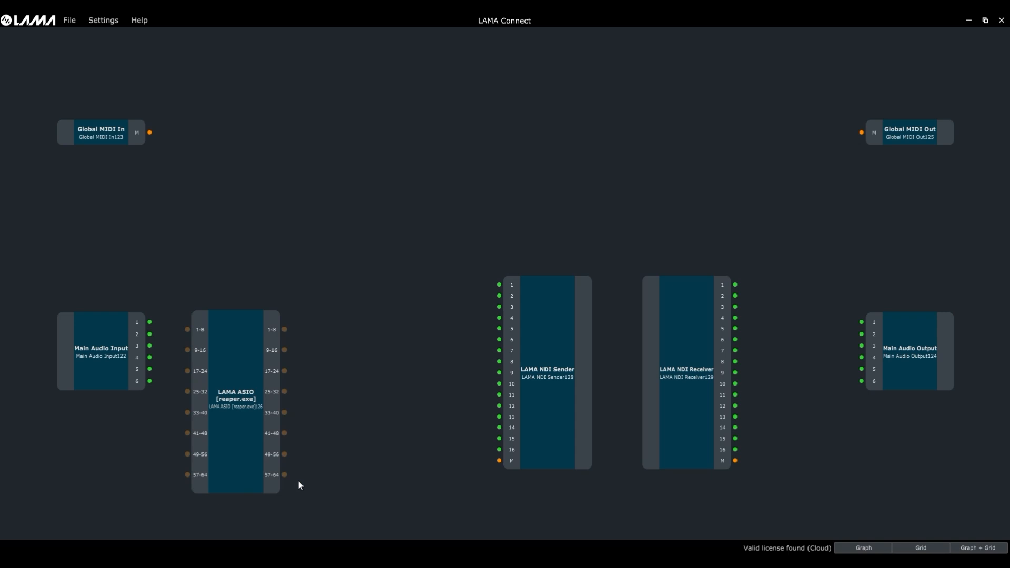
Step: Set the NDI Sender's first input bus layout to 5.1 Surround
right_click(542, 367)
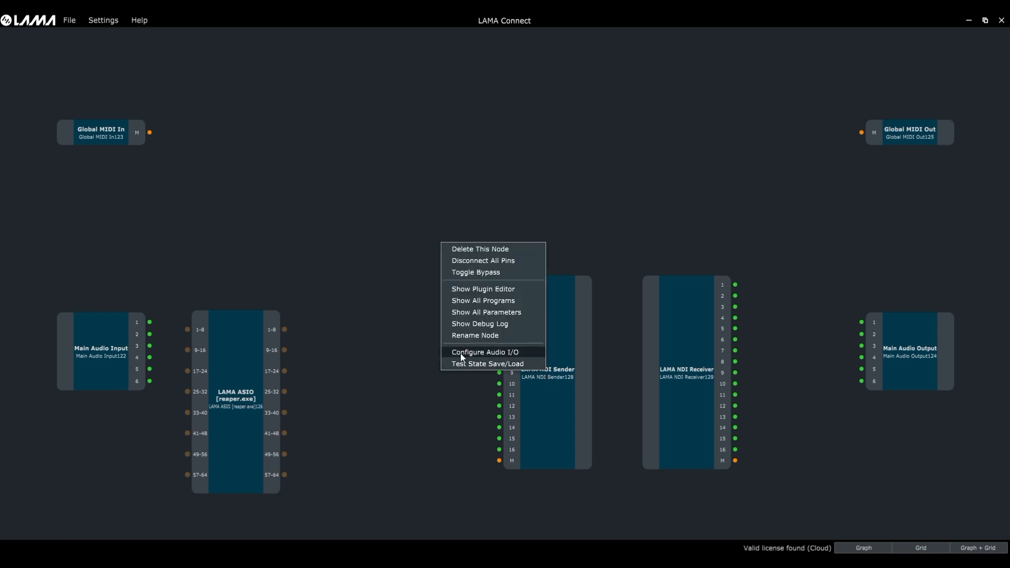
left_click(496, 353)
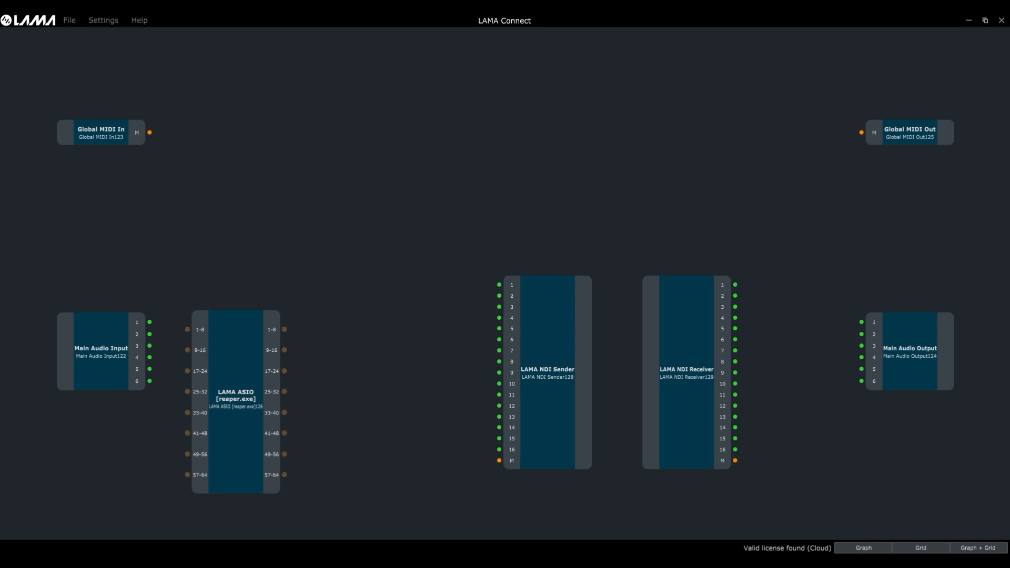
left_click_drag(333, 221, 363, 215)
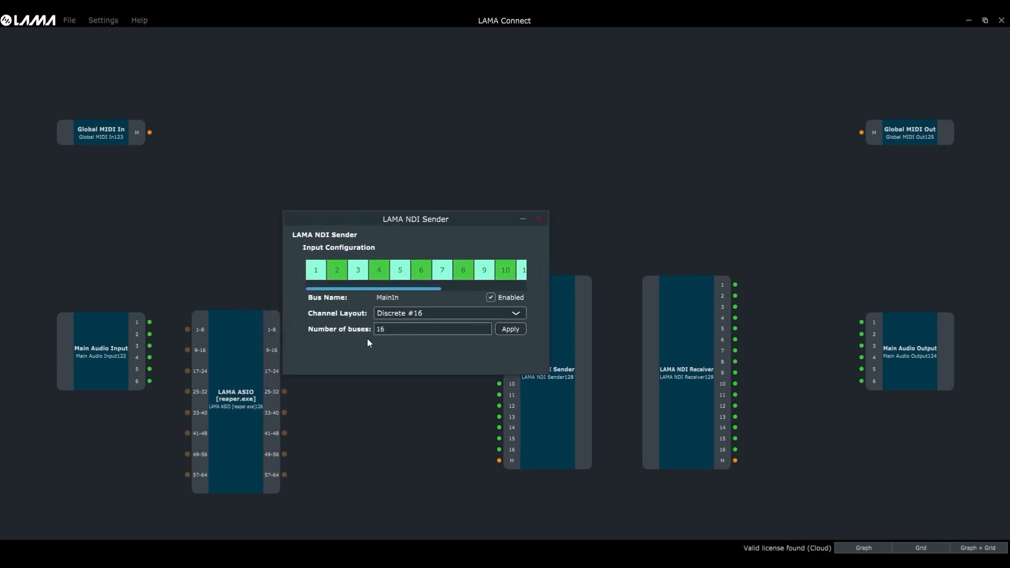
left_click(317, 276)
left_click(417, 313)
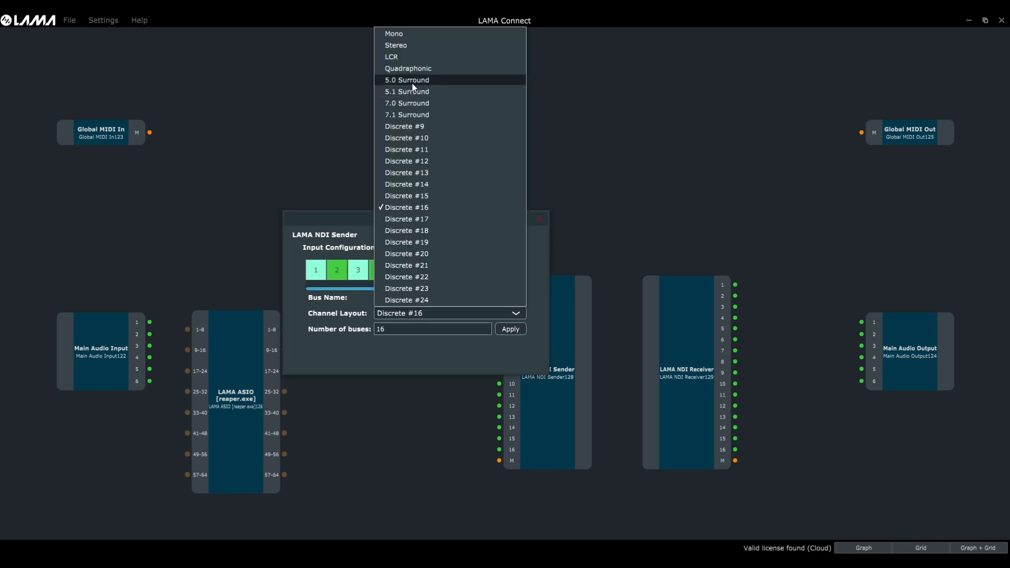
left_click(396, 93)
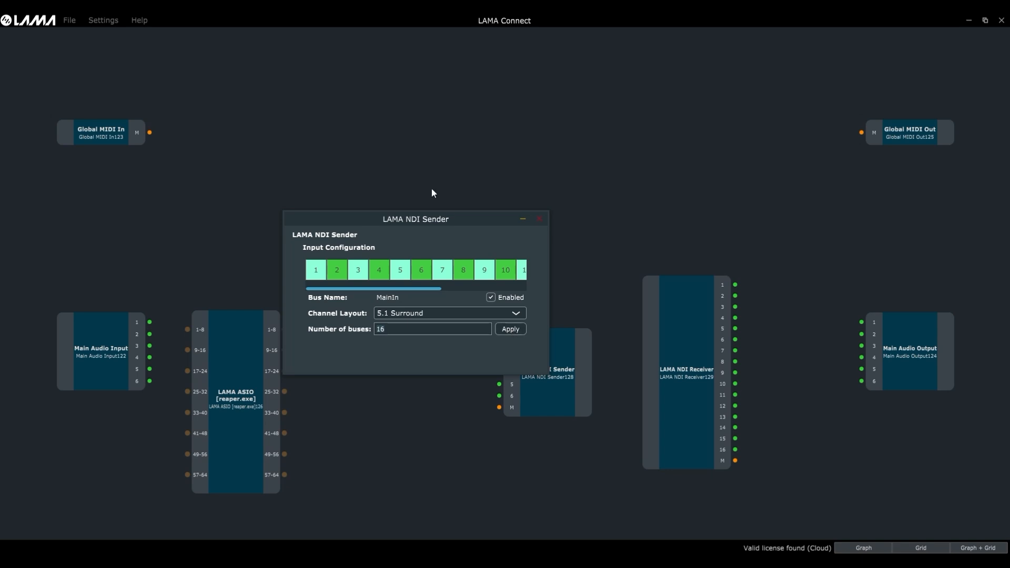
Step: Make the In/0 bus Stereo, enable both In/0 and In/1, and apply the changes
left_click_drag(462, 219, 418, 154)
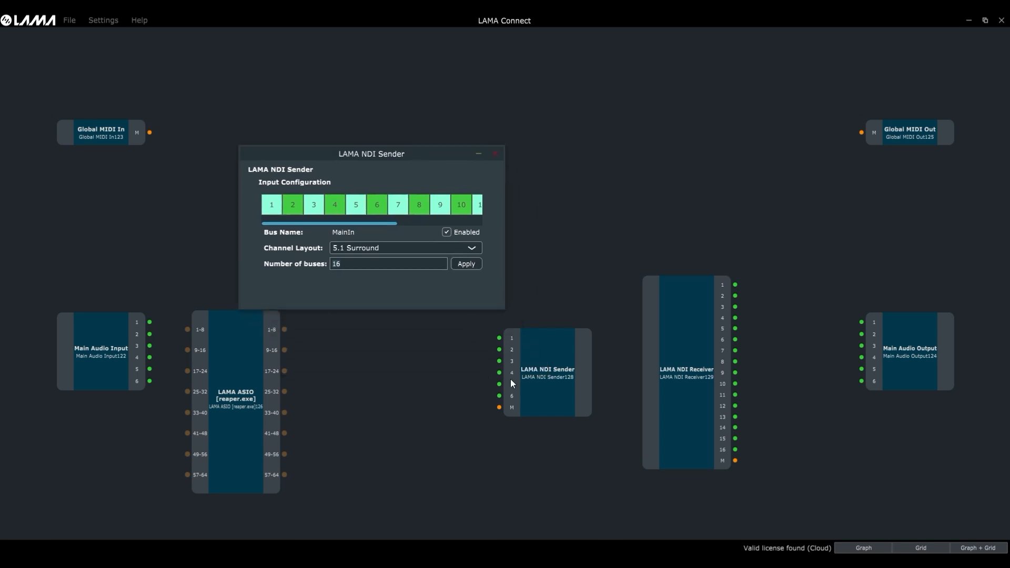
left_click(301, 213)
left_click(400, 249)
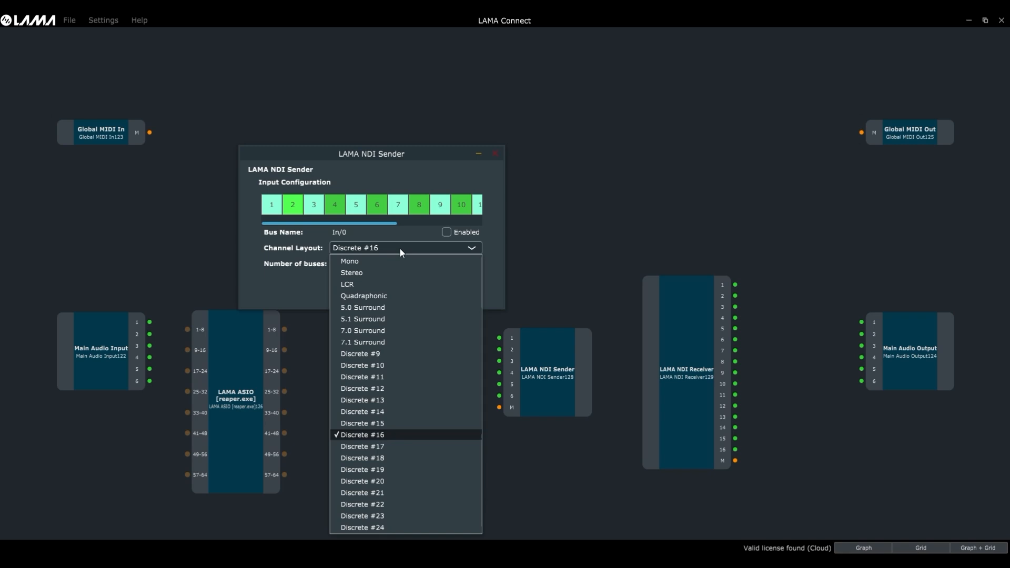
left_click(382, 274)
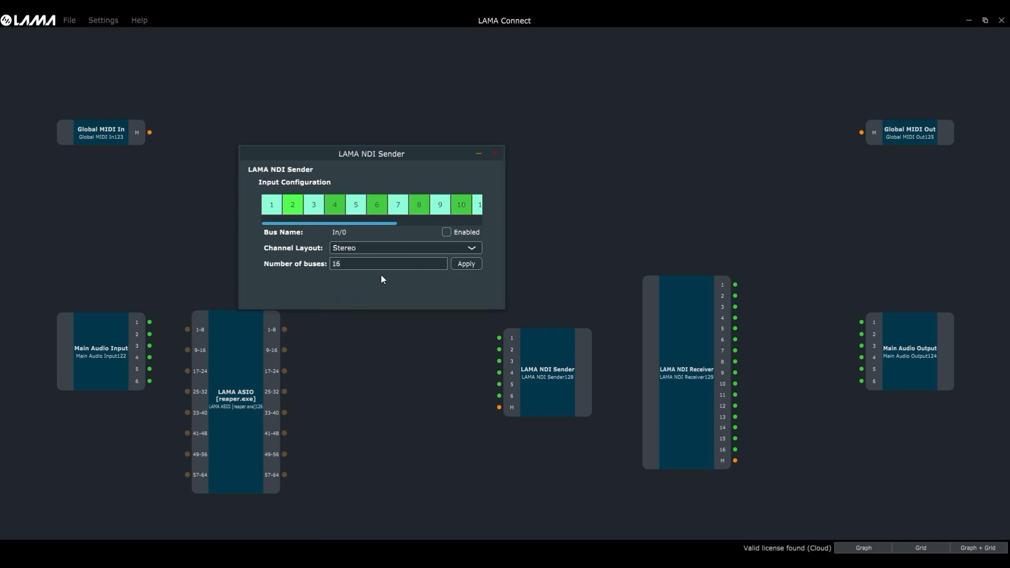
left_click(447, 232)
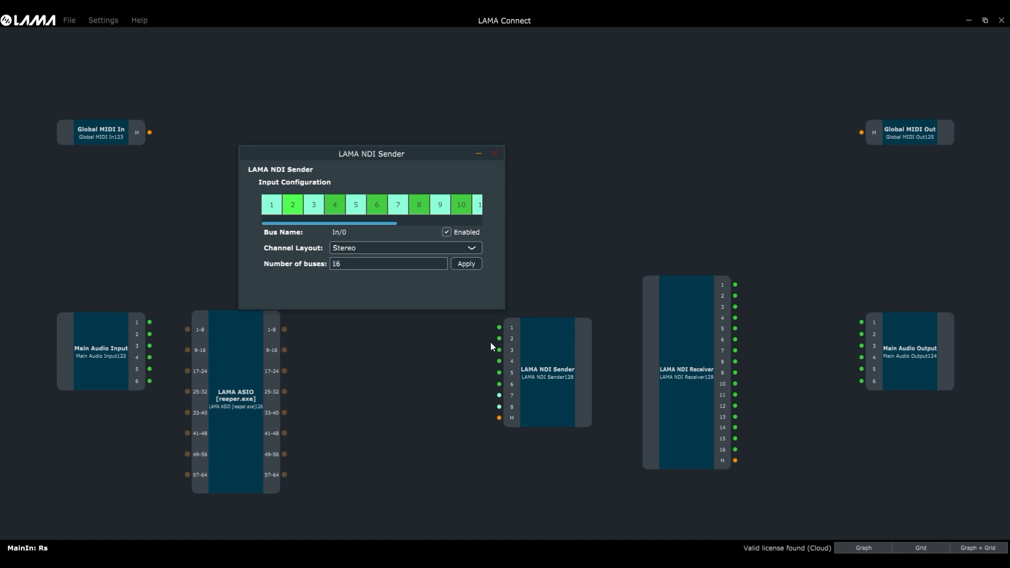
left_click(311, 211)
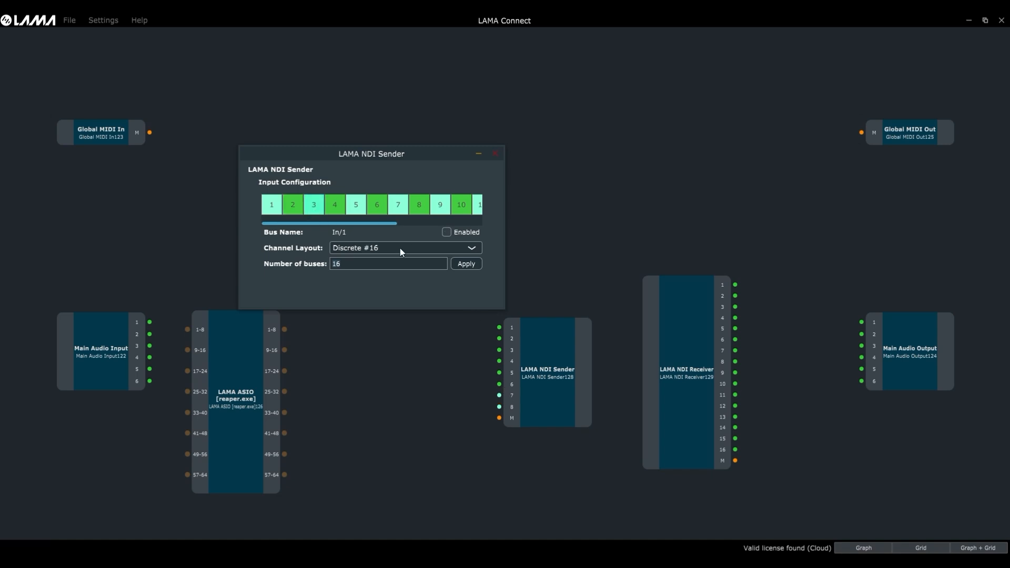
left_click(447, 232)
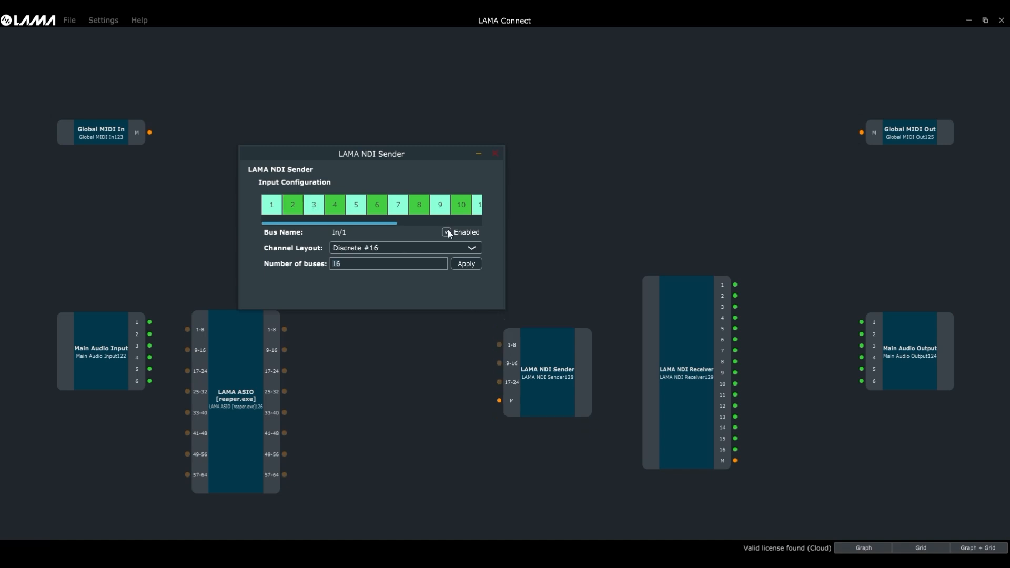
left_click(467, 264)
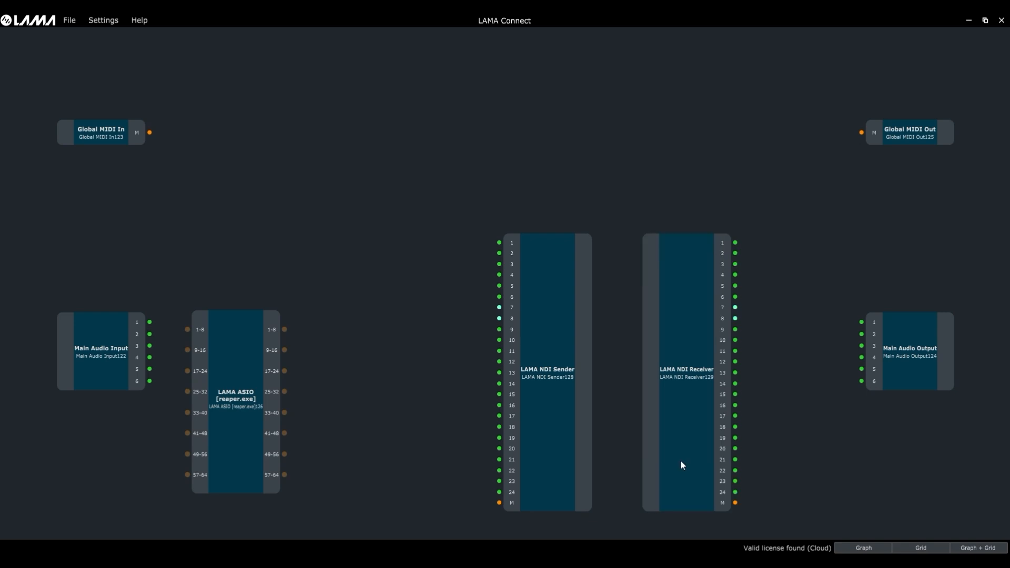
Step: In the Grid matrix, tick Main Audio Input channels 4–6 to LAMA ASIO inputs 4–6, then return to Graph
left_click(933, 546)
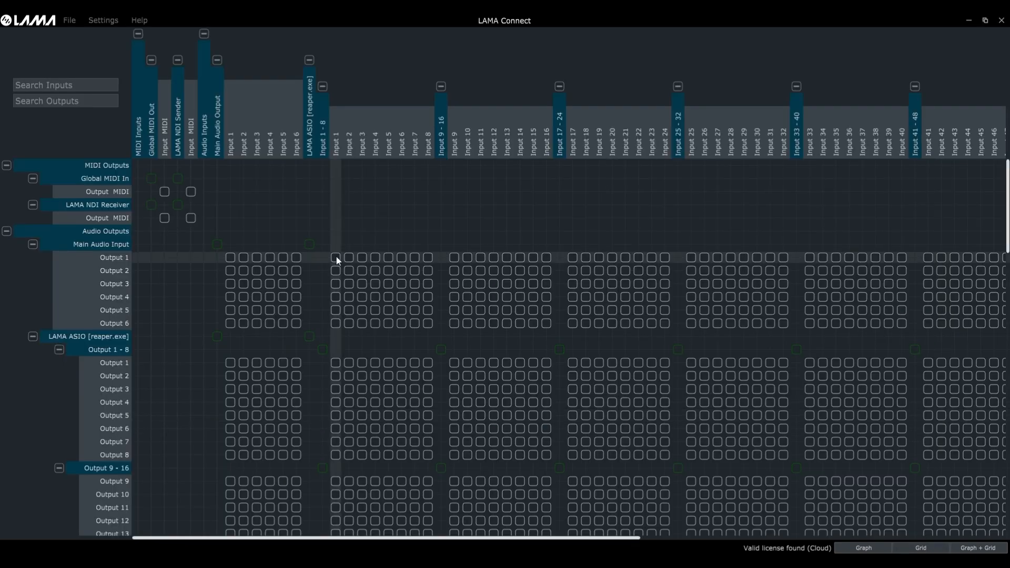
left_click(375, 297)
left_click(389, 310)
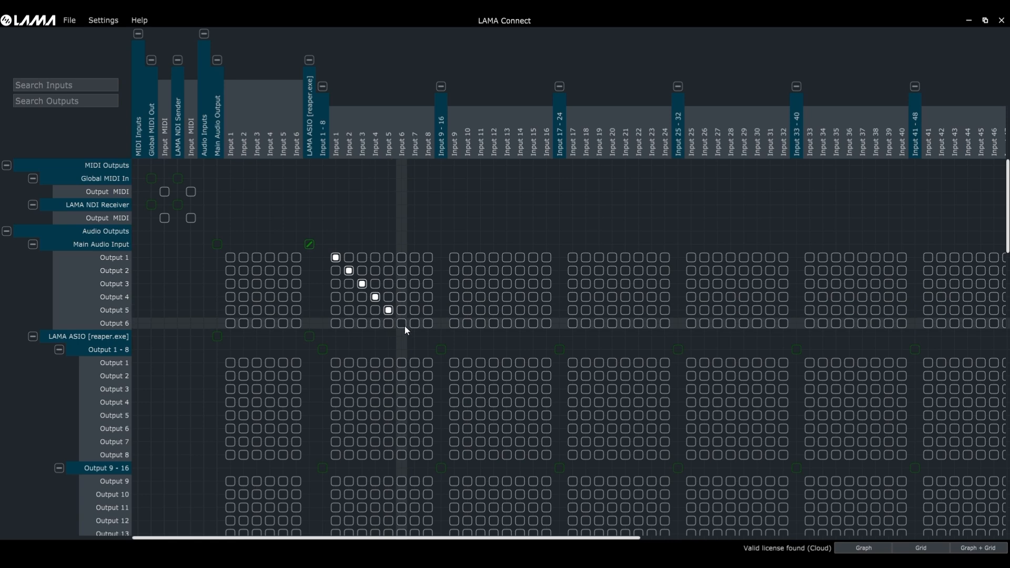
left_click(402, 323)
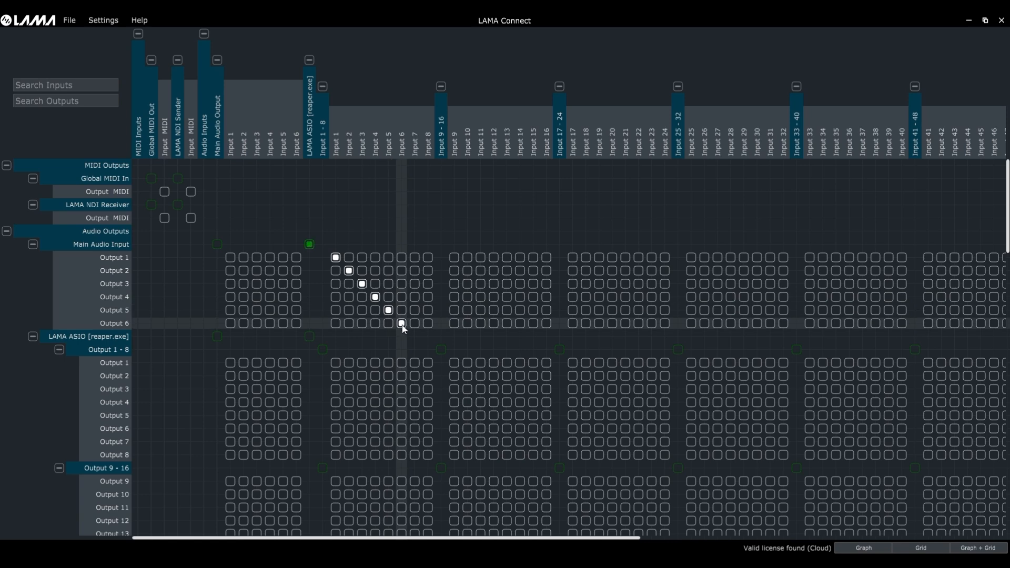
left_click(864, 548)
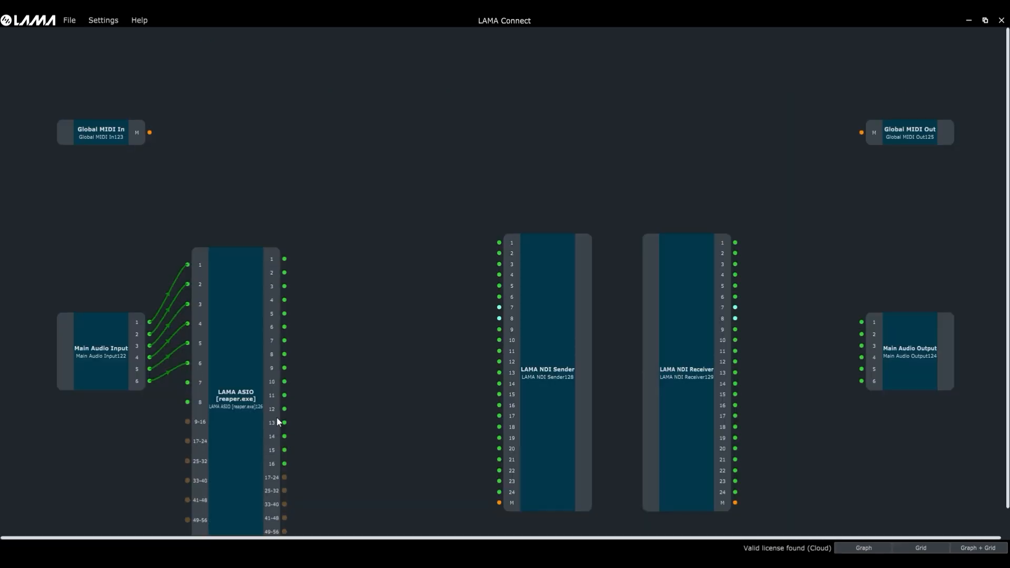
Step: Wire LAMA ASIO outputs 1–6 (six channels) and 9–24 (16 channels) to matching NDI Sender inputs
left_click_drag(284, 259, 498, 244)
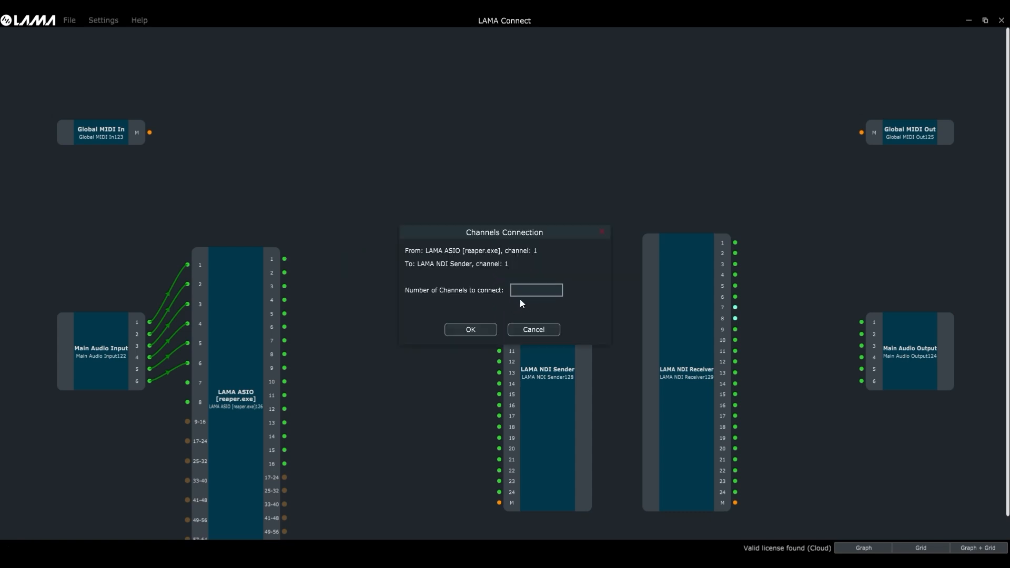
left_click(470, 330)
left_click_drag(285, 368, 499, 333)
type("16")
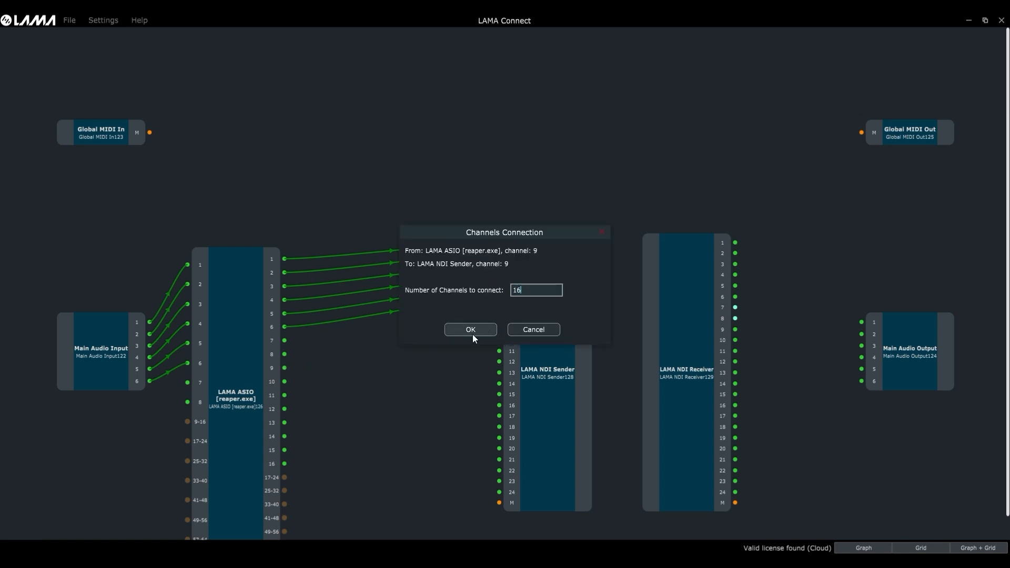
left_click(470, 329)
left_click_drag(271, 478, 244, 402)
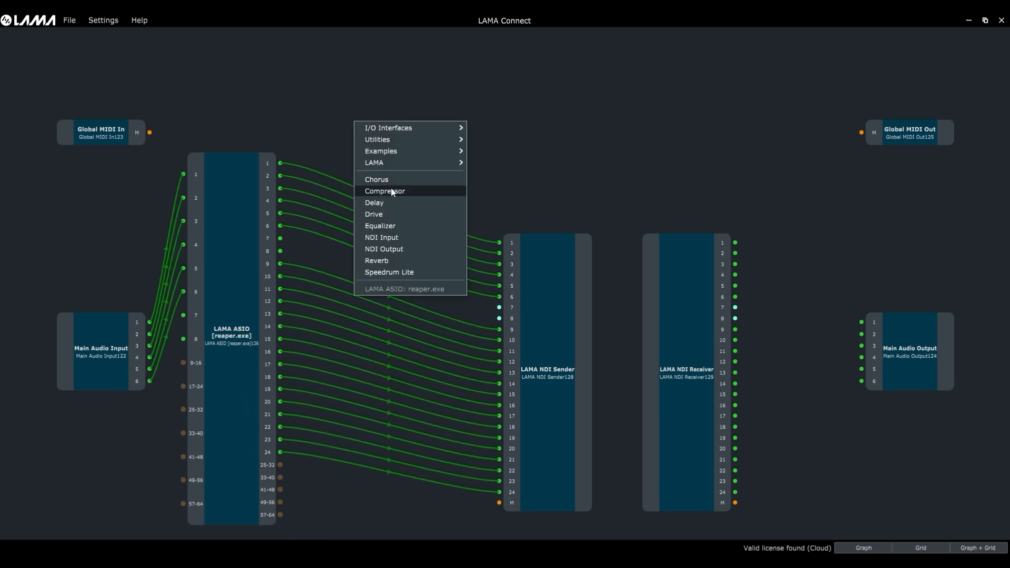
Step: Add a Compressor and a Delay node, placing the Delay beside the Compressor
left_click(391, 191)
right_click(460, 147)
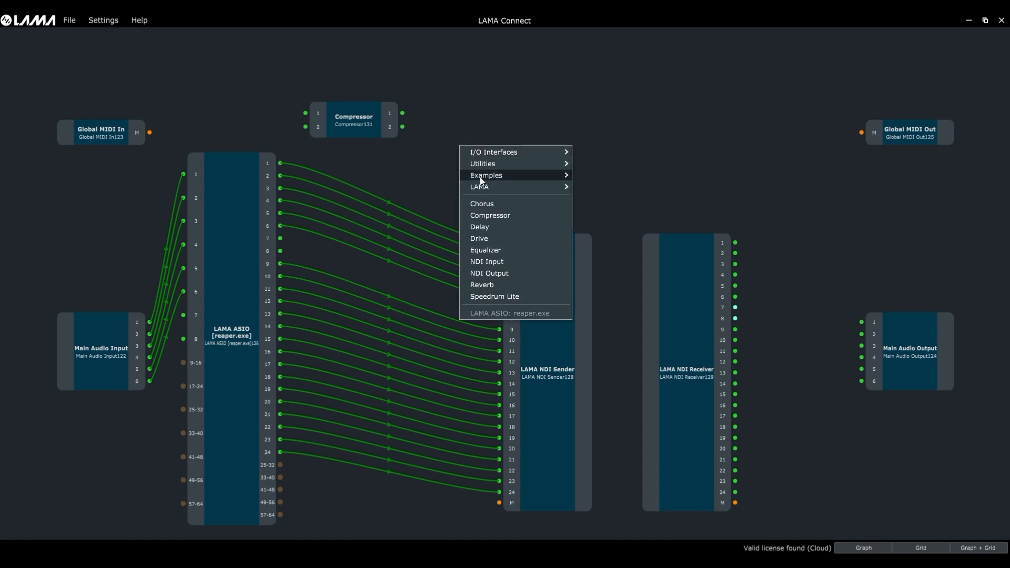
left_click(497, 229)
left_click_drag(467, 159, 469, 124)
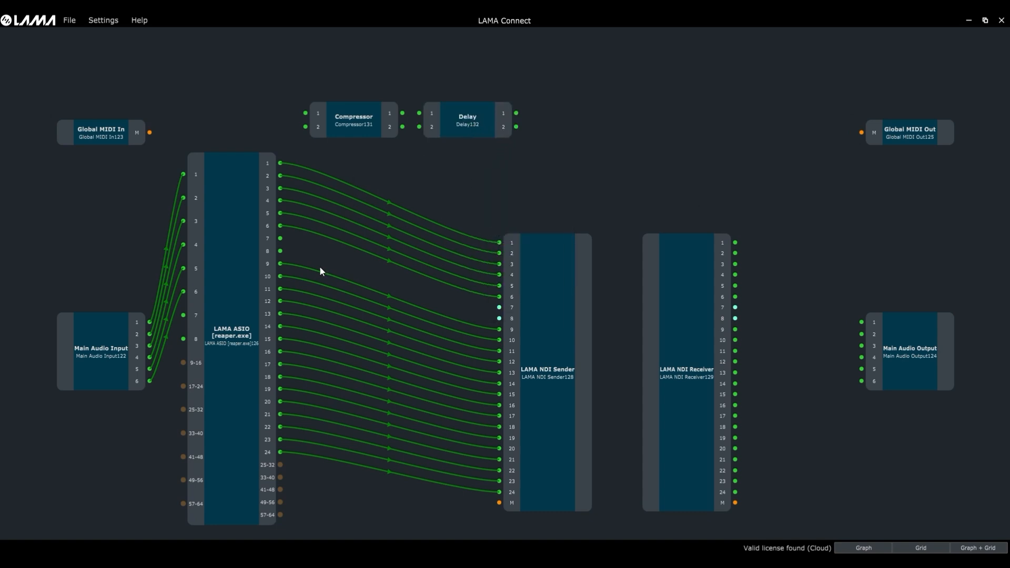
Step: Chain LAMA ASIO outputs 7–8 through Compressor and Delay into NDI Sender inputs 7–8
left_click_drag(280, 239, 305, 122)
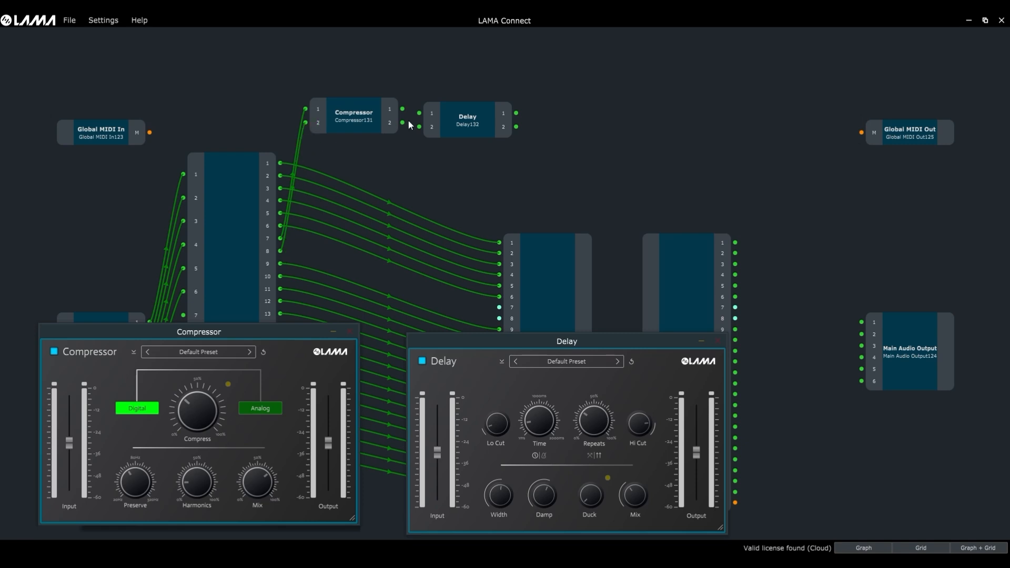
left_click_drag(402, 109, 419, 127)
left_click_drag(516, 113, 500, 319)
left_click(349, 332)
left_click(718, 341)
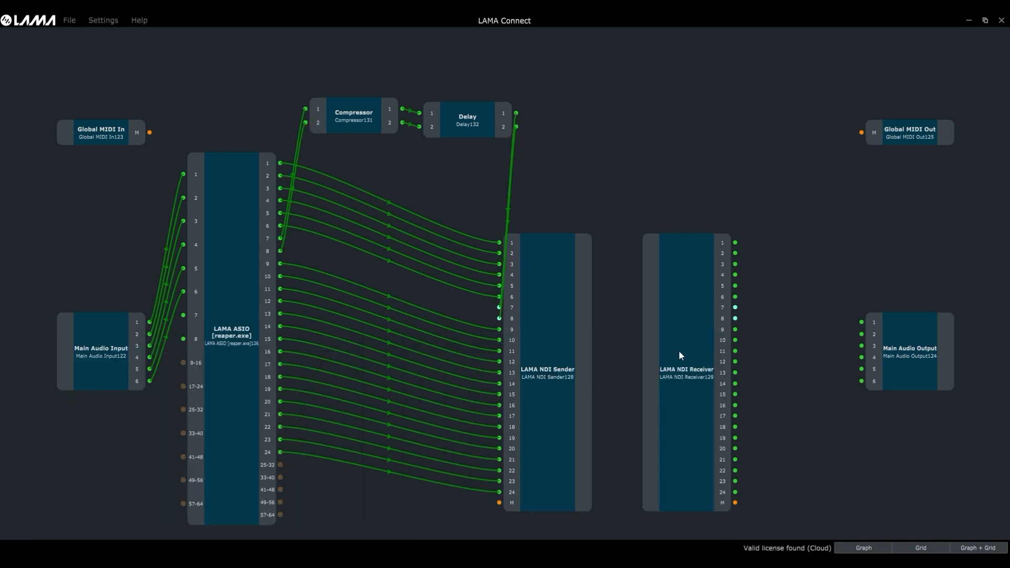
left_click(97, 22)
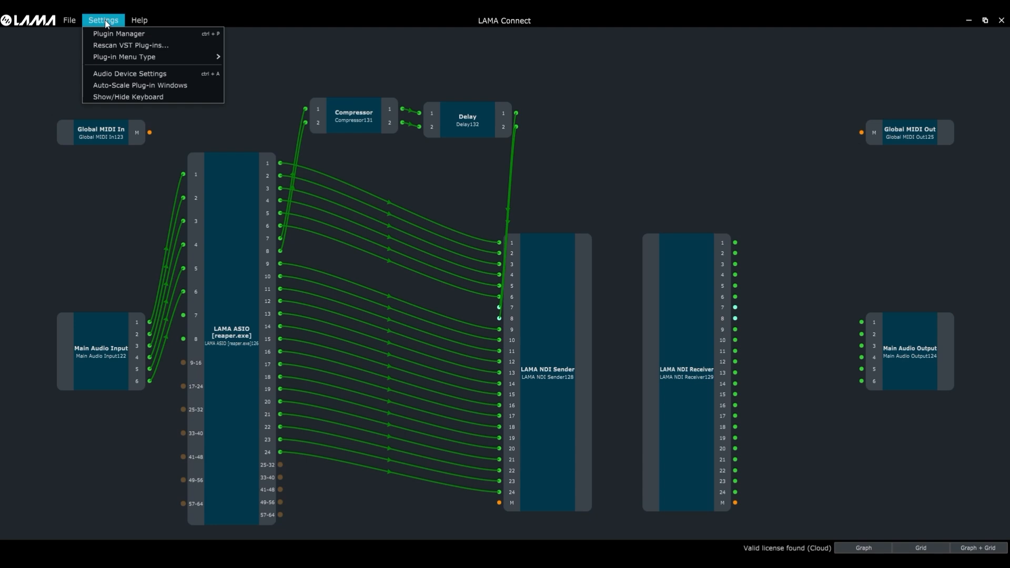
Step: Check the Plugin Manager options, then wire NDI Receiver outputs 7–8 to Main Audio Output 1–2
left_click(121, 35)
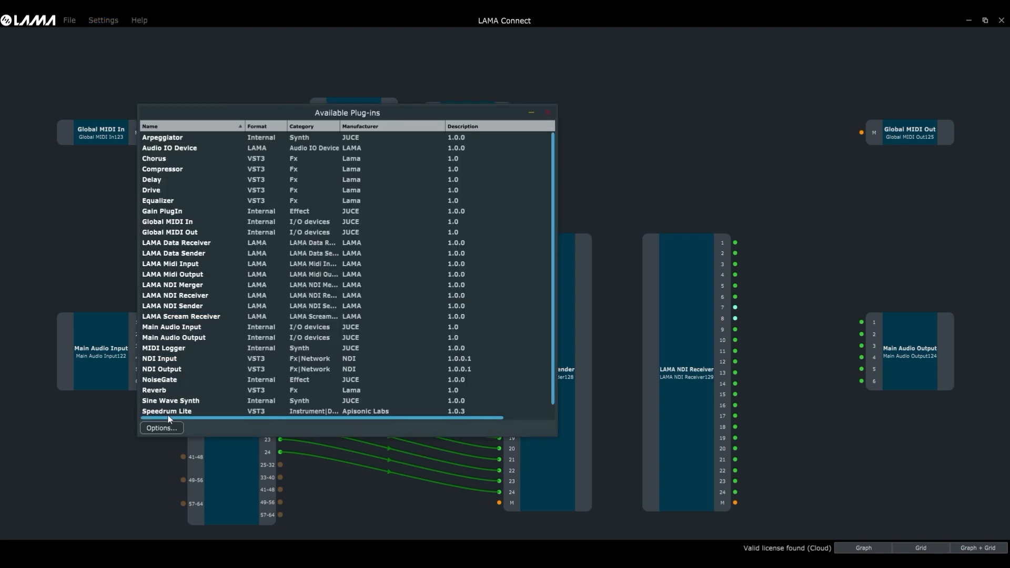
left_click(171, 429)
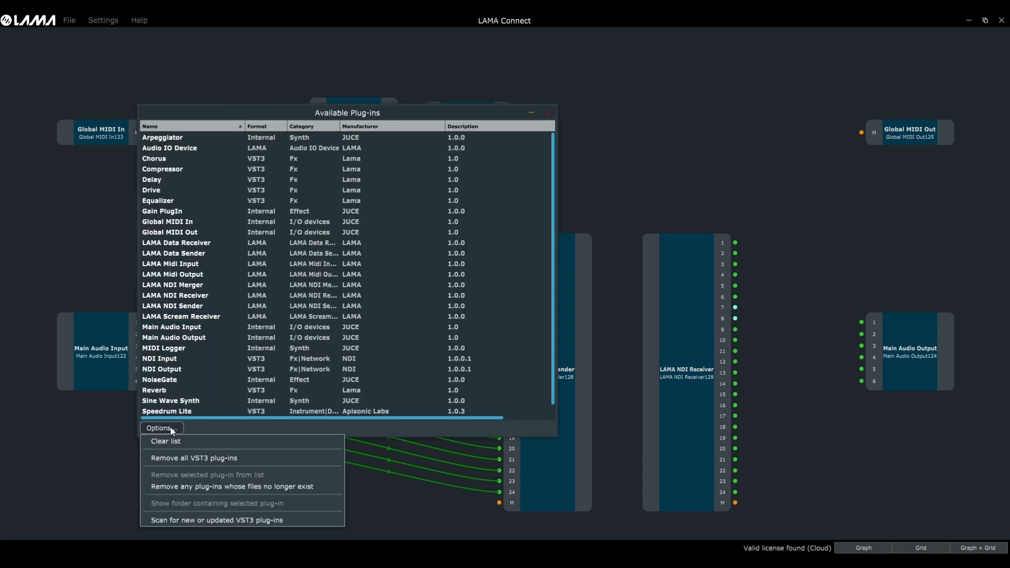
left_click(184, 522)
left_click_drag(736, 308, 862, 323)
left_click_drag(735, 318, 861, 334)
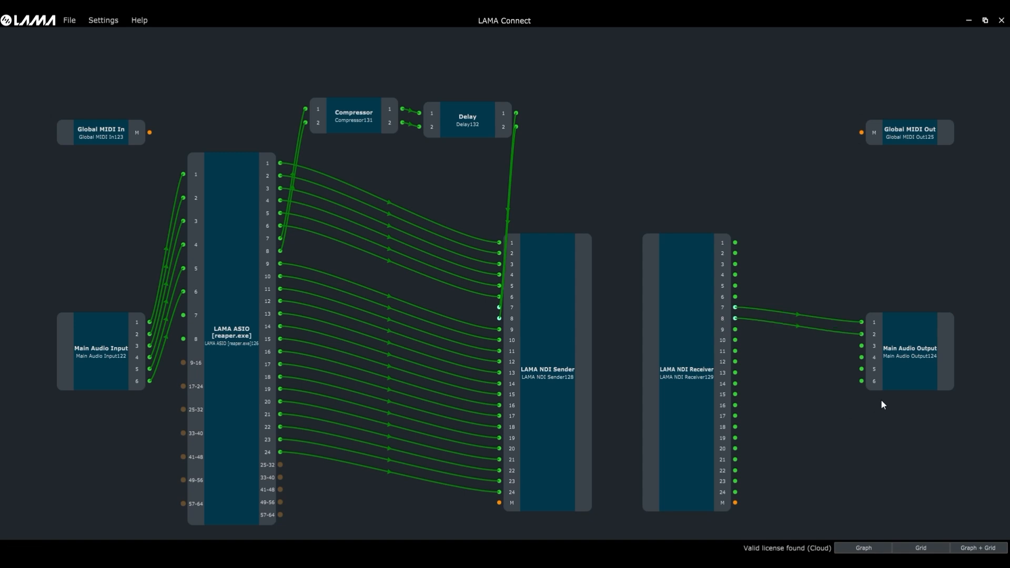
Step: Add a Surround PlugIn (Internal) node from the Utilities menu next to the receiver
right_click(785, 280)
mouse_move(731, 301)
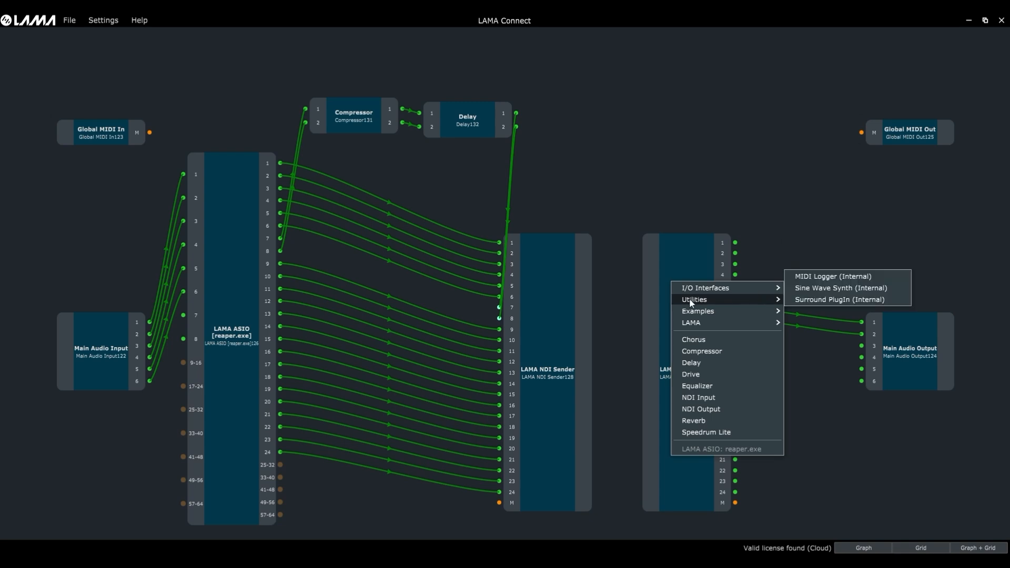
left_click(826, 299)
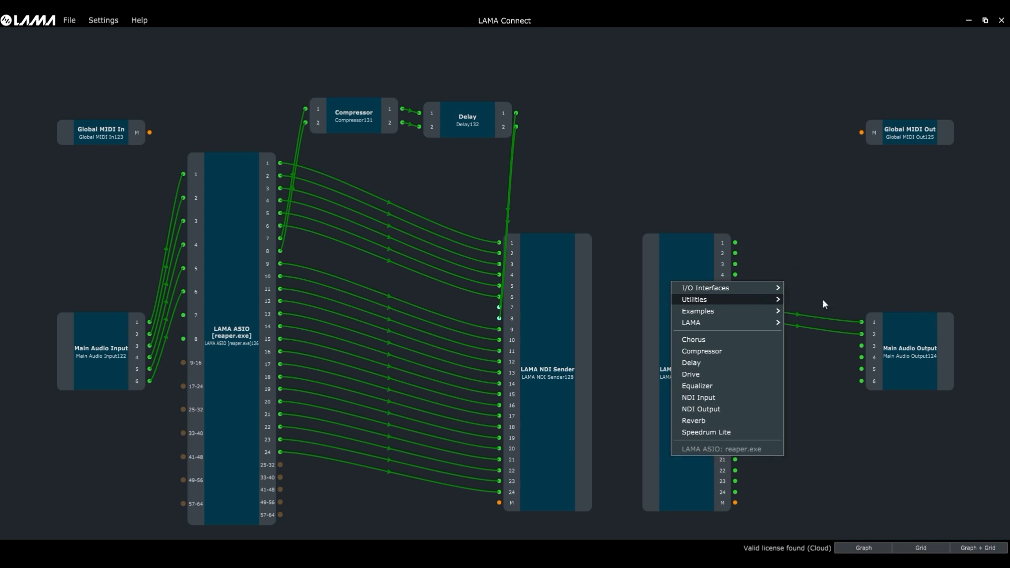
Step: Wire NDI Receiver outputs 7 and 8 into Surround PlugIn inputs 1 and 2 and open its editor
left_click_drag(736, 308, 785, 264)
left_click_drag(736, 318, 786, 279)
double_click(837, 276)
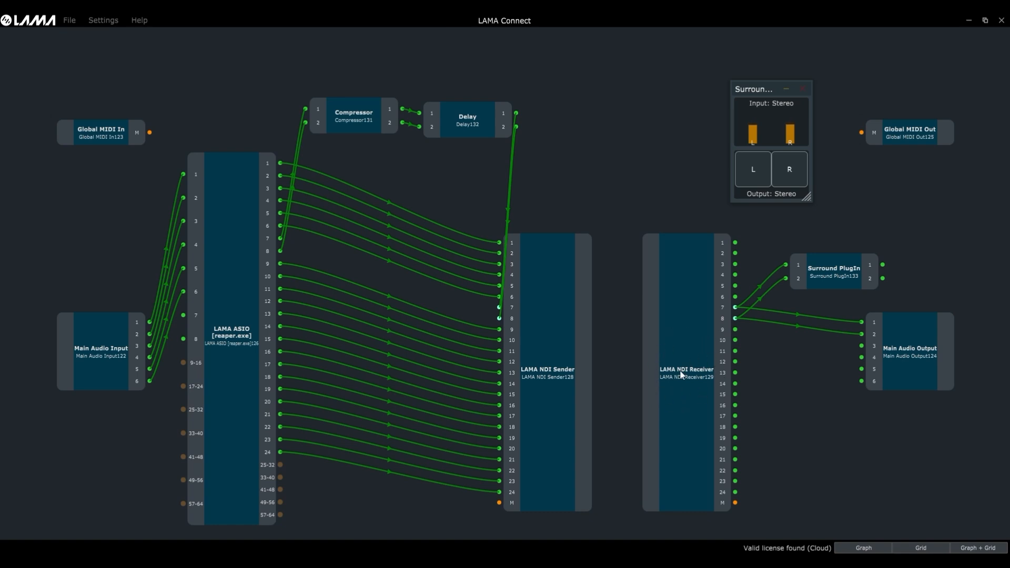
double_click(695, 373)
Step: Auto-configure the LAMA NDI Receiver buffer, which settles at 0ms, and close the receiver settings
left_click(604, 220)
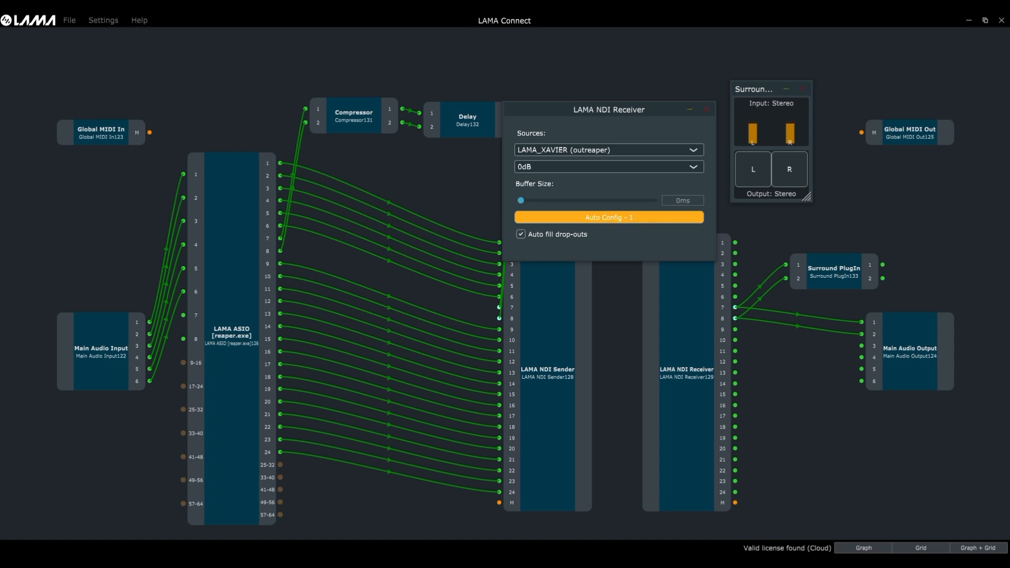
left_click(707, 110)
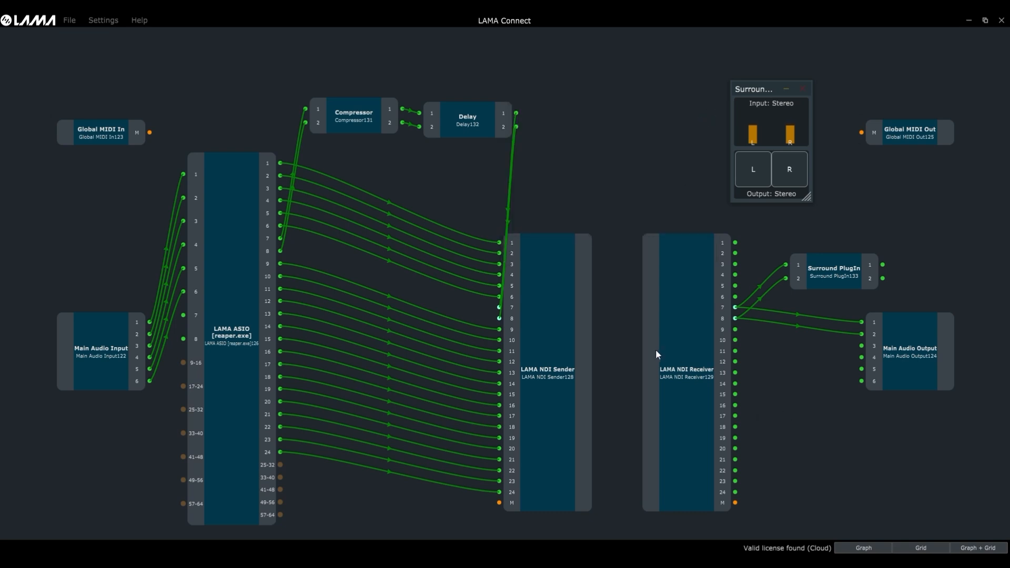
Step: Start renaming the LAMA NDI Receiver node and enter the alias 'main feed receiver'
right_click(690, 376)
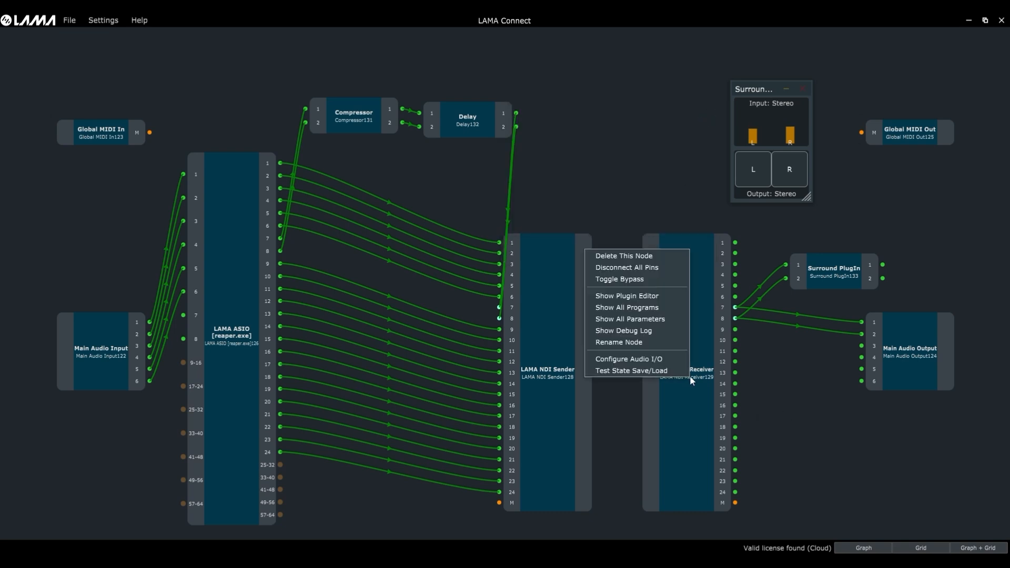
left_click(627, 341)
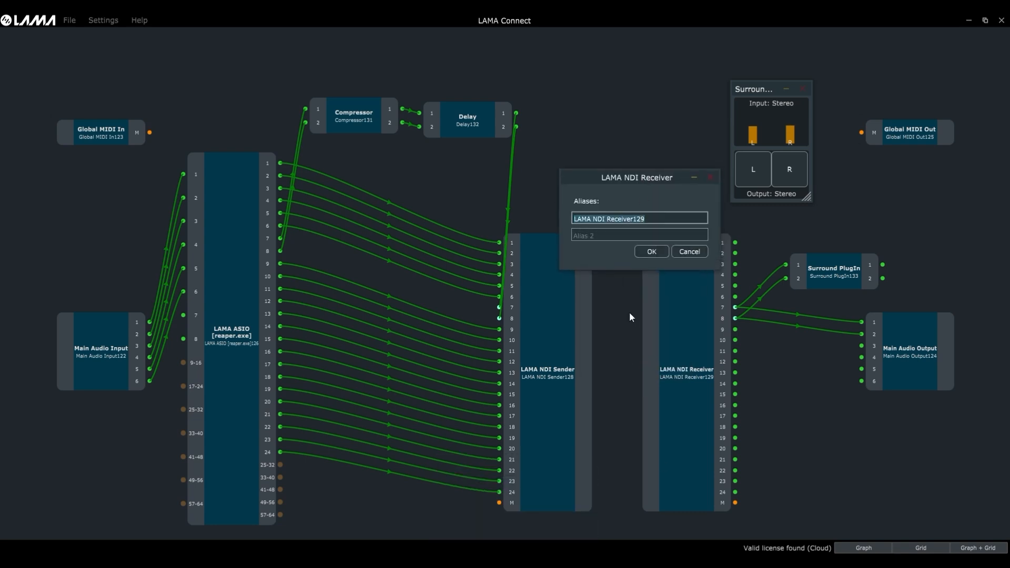
type("main feed receiver")
Step: Confirm the 'main feed receiver' alias and route its outputs 12–15 into Main Audio Output inputs 3–6
left_click(651, 251)
left_click_drag(735, 362, 863, 346)
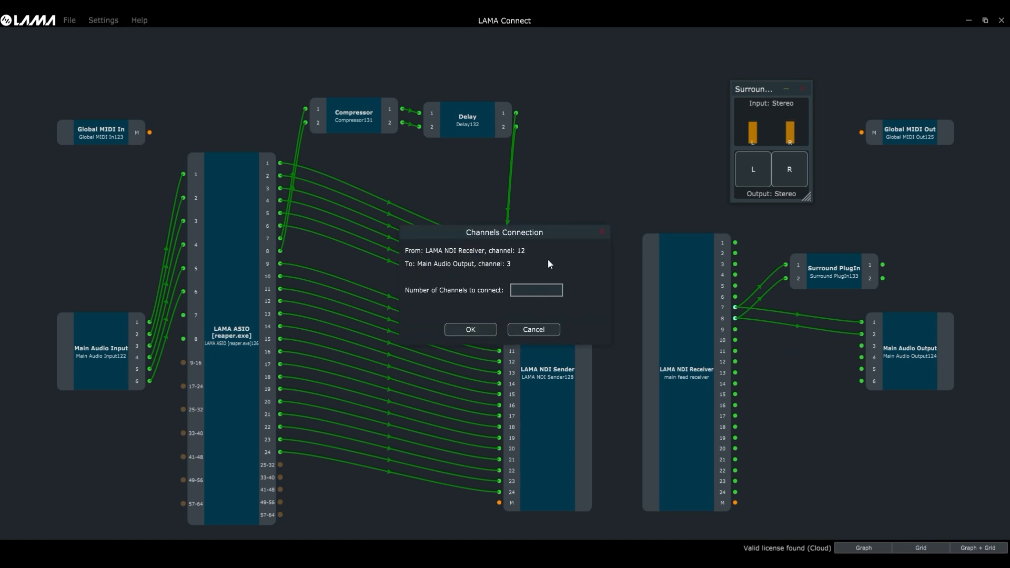
left_click(539, 296)
type("4")
left_click(481, 327)
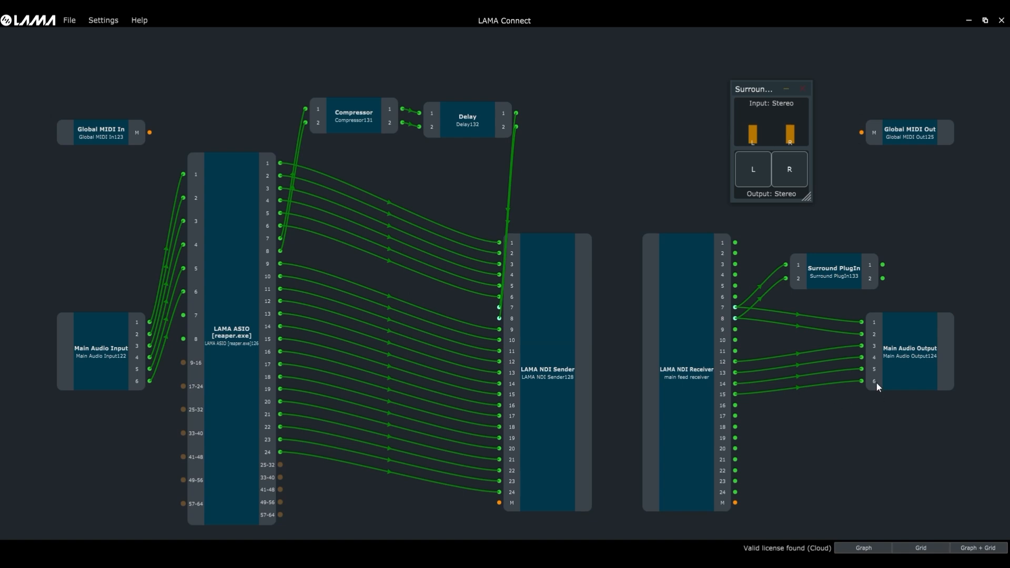